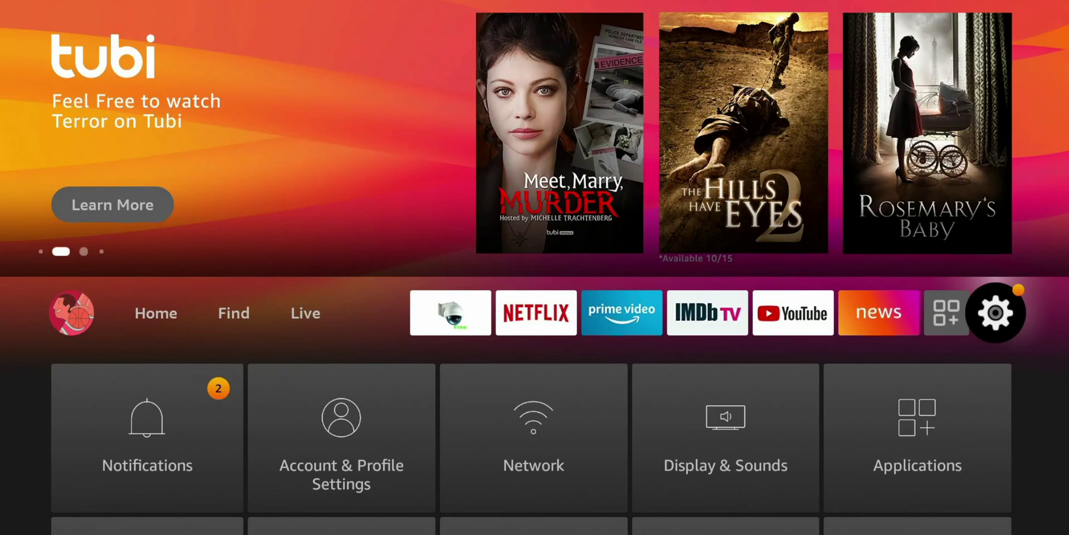
Open the About section of the My Fire TV settings to view the device information.
key(Right)
key(Right)
key(Right)
key(Right)
key(Right)
key(Right)
key(Right)
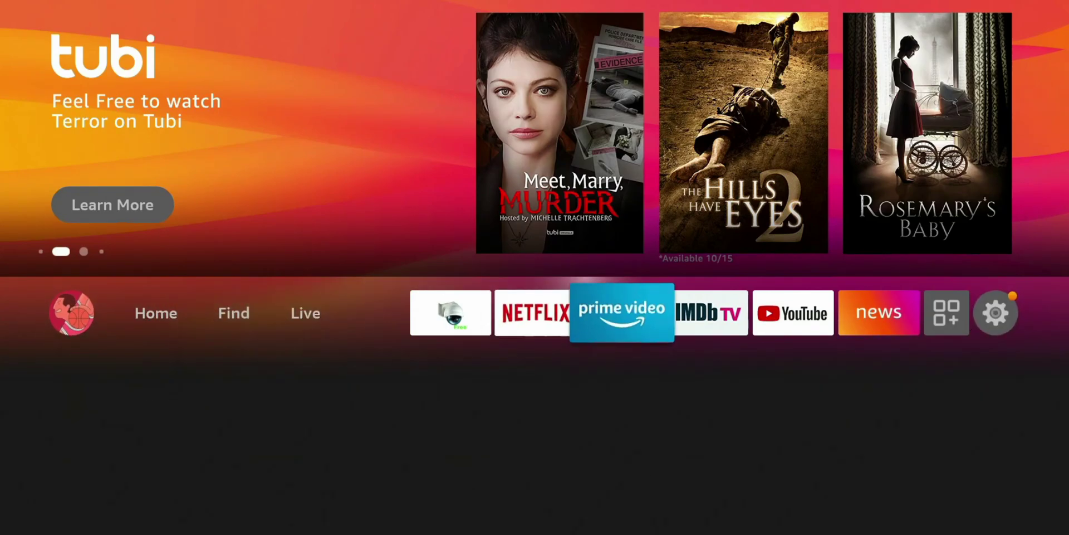
key(Right)
key(Right)
key(Right)
key(Right)
key(Right)
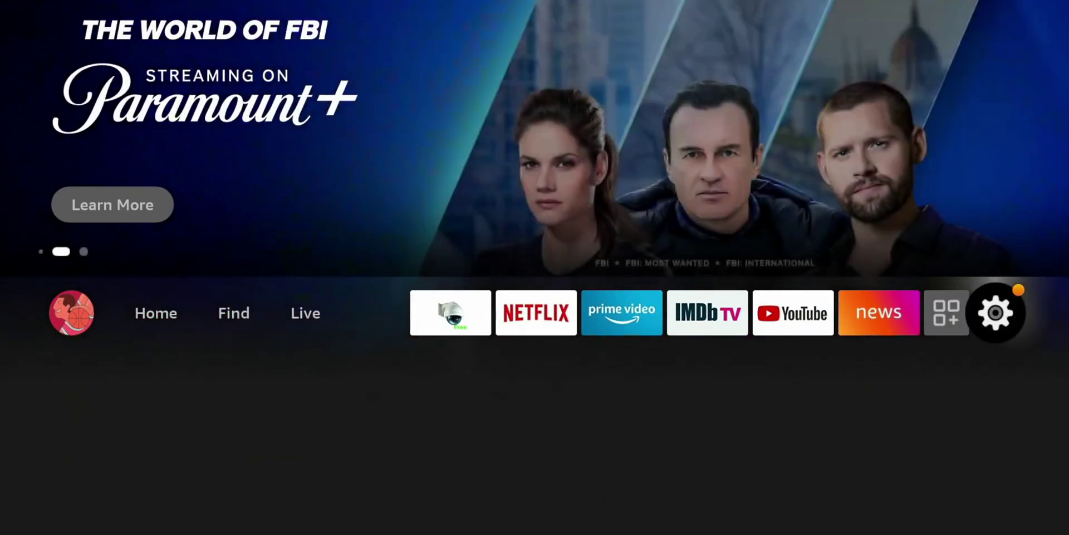
key(Down)
key(Down)
key(Down)
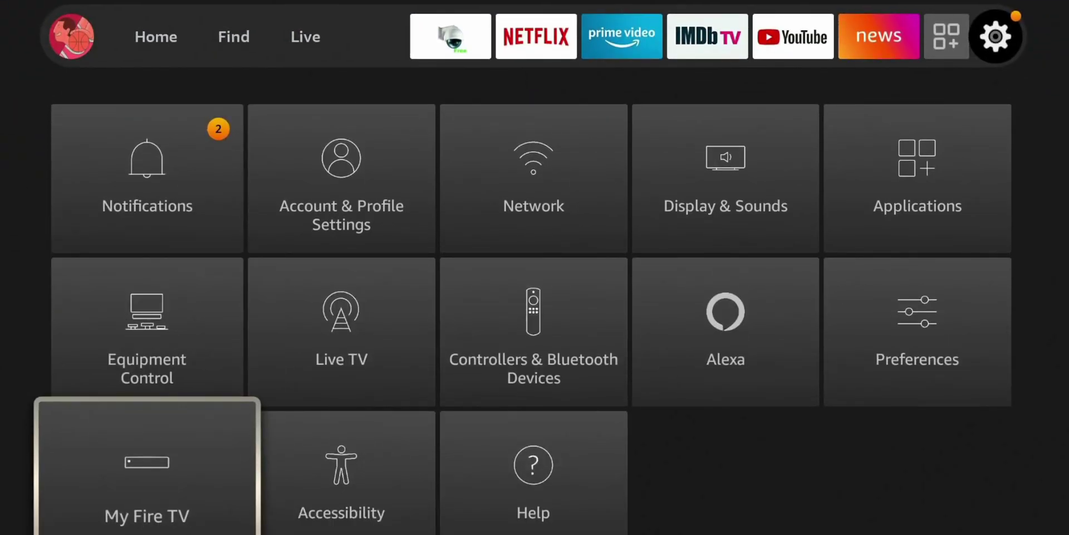
key(Return)
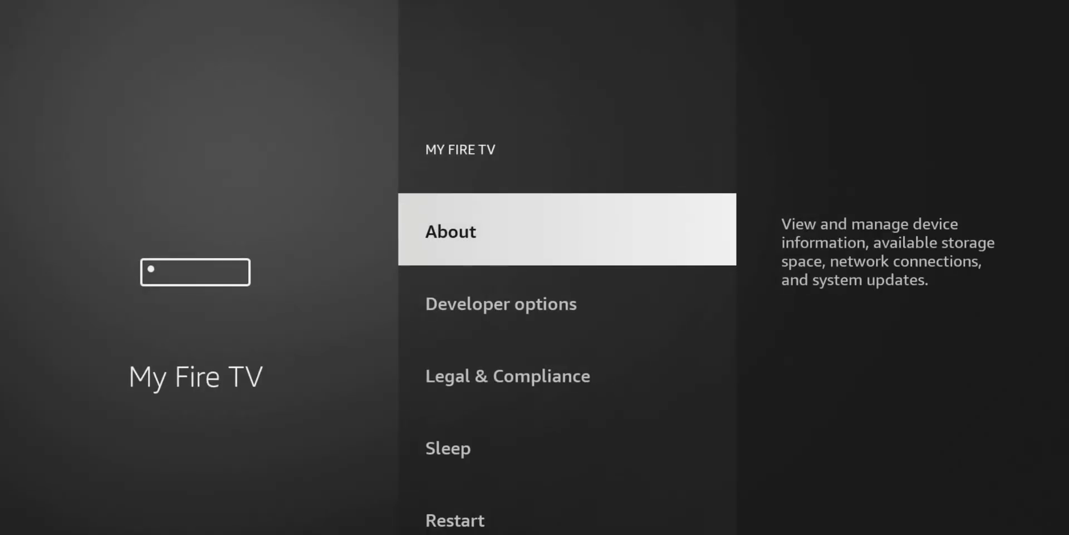
key(Return)
key(Down)
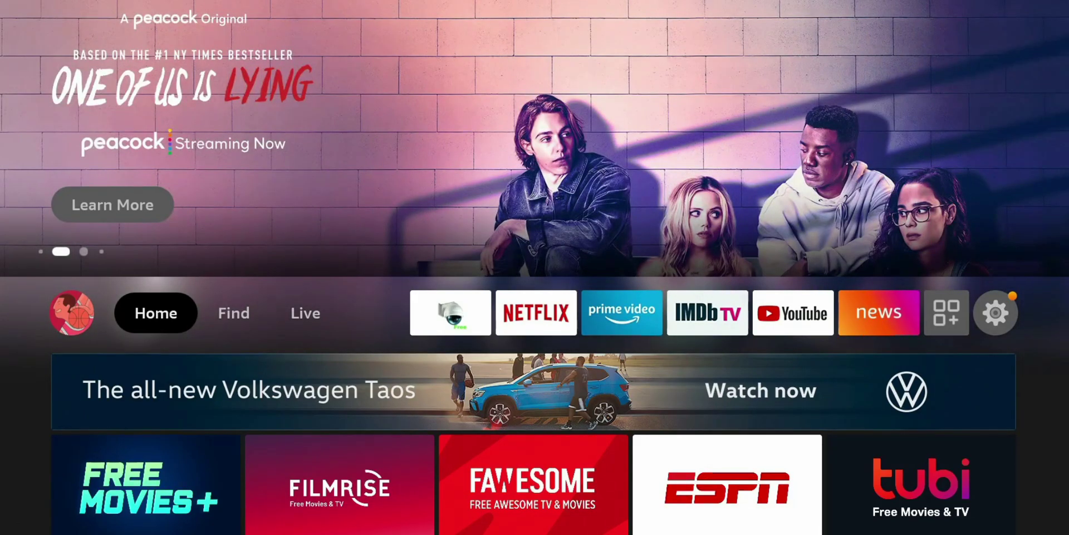
Open the Applications category in the Fire TV settings from the home screen.
key(Right)
key(Right)
key(Right)
key(Right)
key(Right)
key(Right)
key(Right)
key(Right)
key(Right)
key(Left)
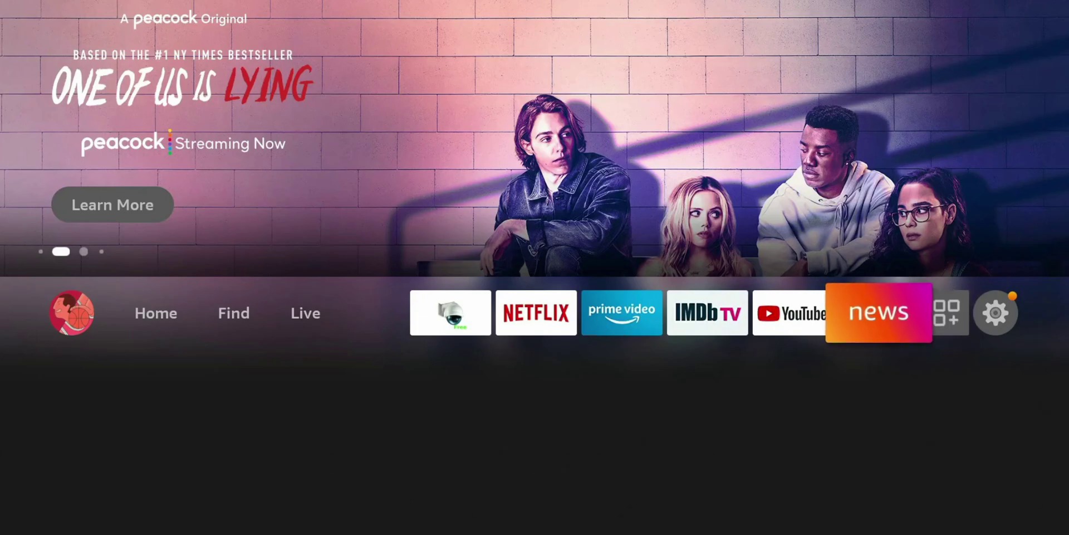
key(Left)
key(Right)
key(Right)
key(Right)
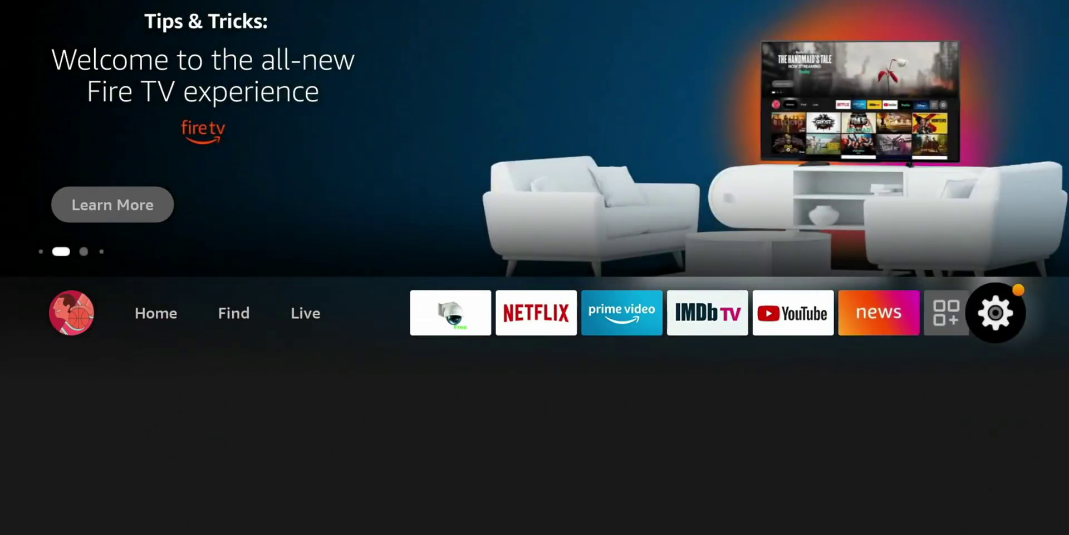
key(Down)
key(Right)
key(Right)
key(Right)
key(Right)
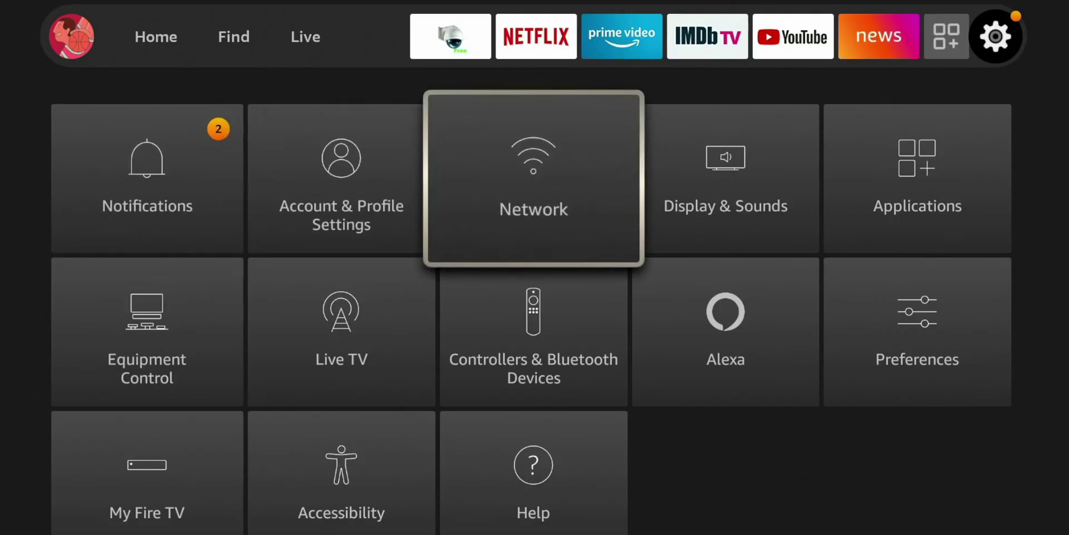
key(Return)
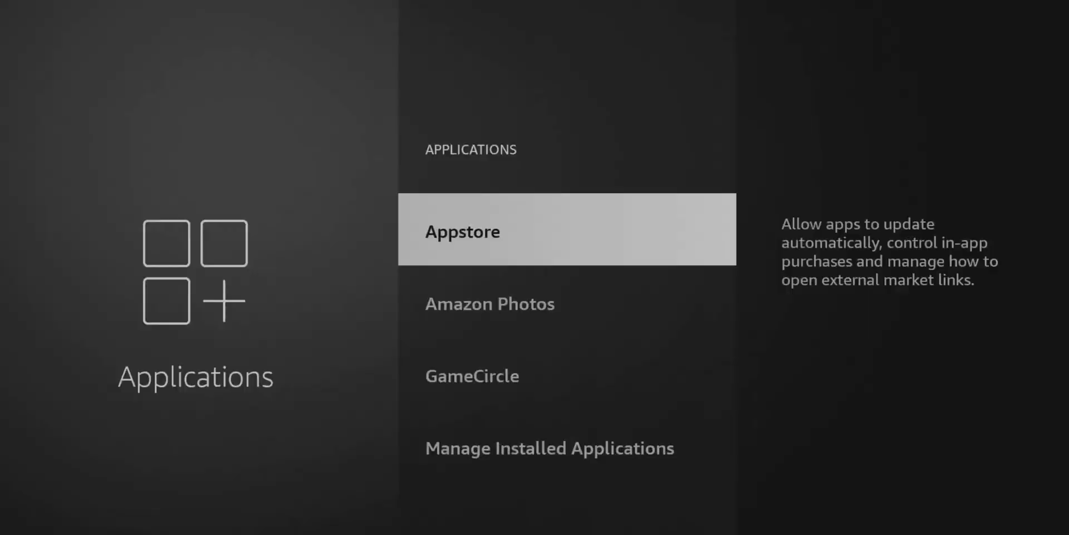
Open Manage Installed Applications to list all apps on the device.
key(Down)
key(Down)
key(Down)
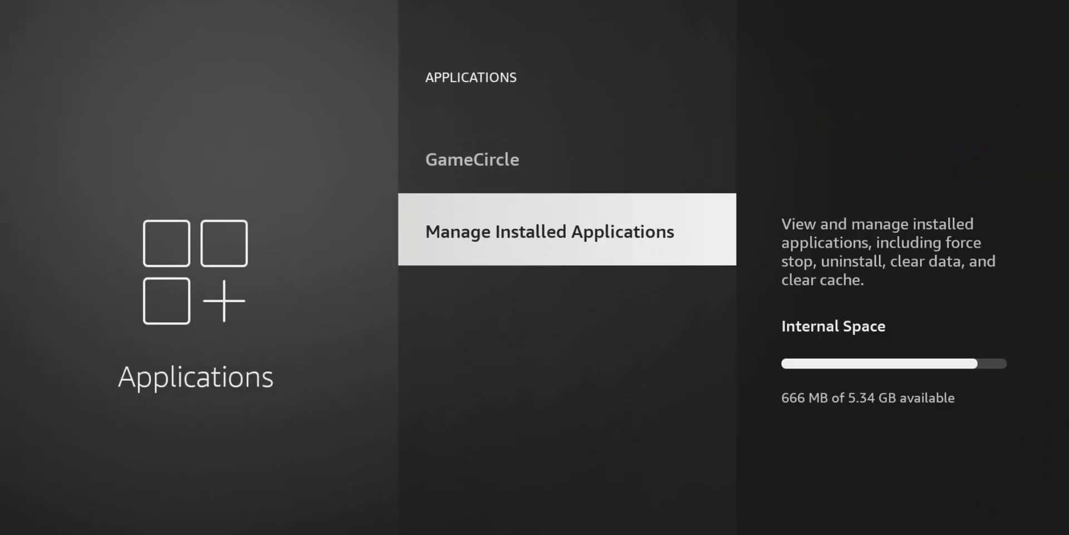
key(Return)
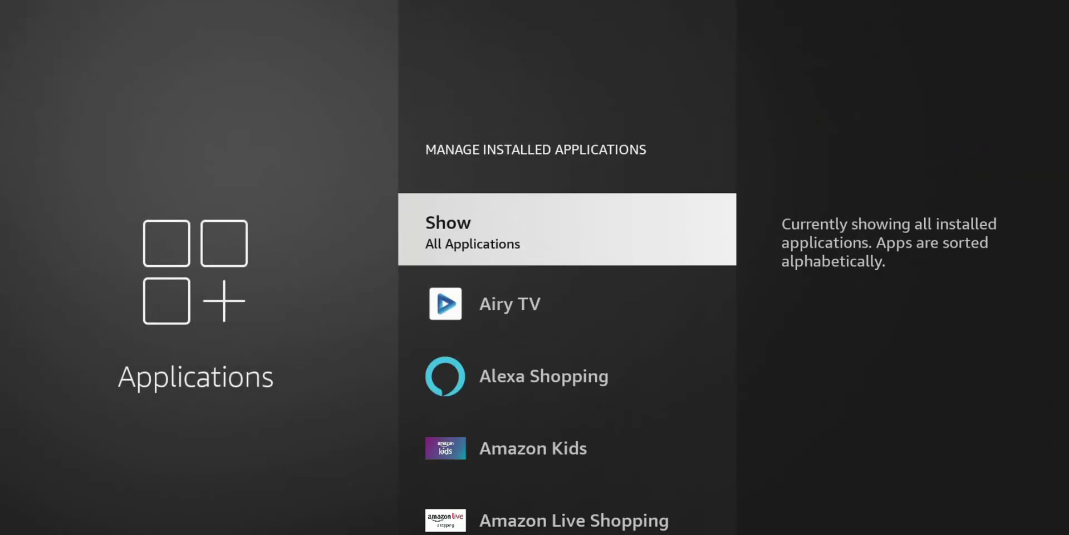
Browse the alphabetical list of installed applications through to its end, and return to the first entries.
key(Down)
key(Down)
key(Down)
key(Down)
key(Down)
key(Down)
key(Down)
key(Down)
key(Down)
key(Down)
key(Down)
key(Down)
key(Down)
key(Down)
key(Down)
key(Down)
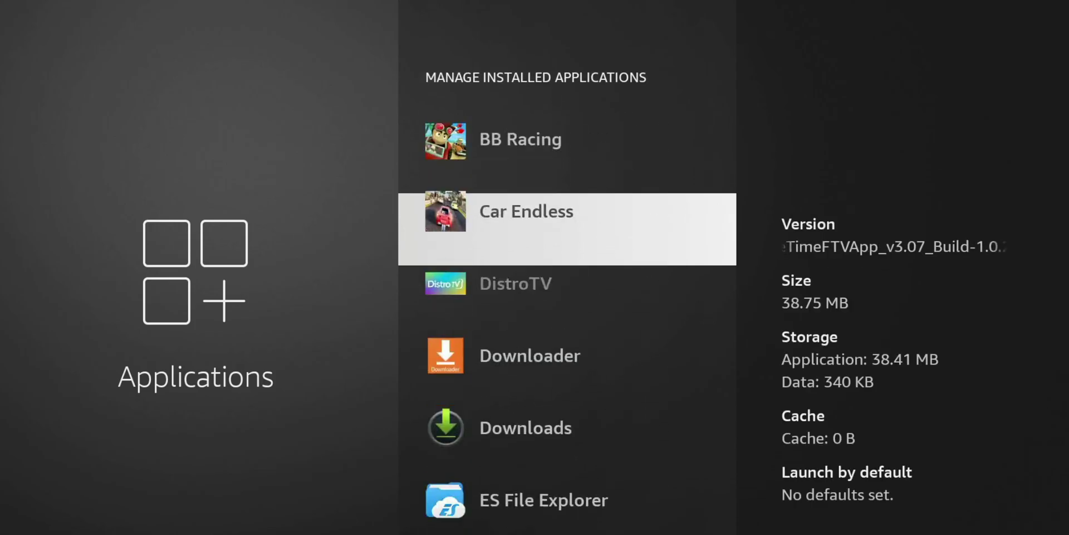
key(Down)
key(Down)
key(Down)
key(Down)
key(Down)
key(Down)
key(Down)
key(Down)
key(Down)
key(Down)
key(Down)
key(Down)
key(Down)
key(Down)
key(Down)
key(Down)
key(Down)
key(Down)
key(Down)
key(Down)
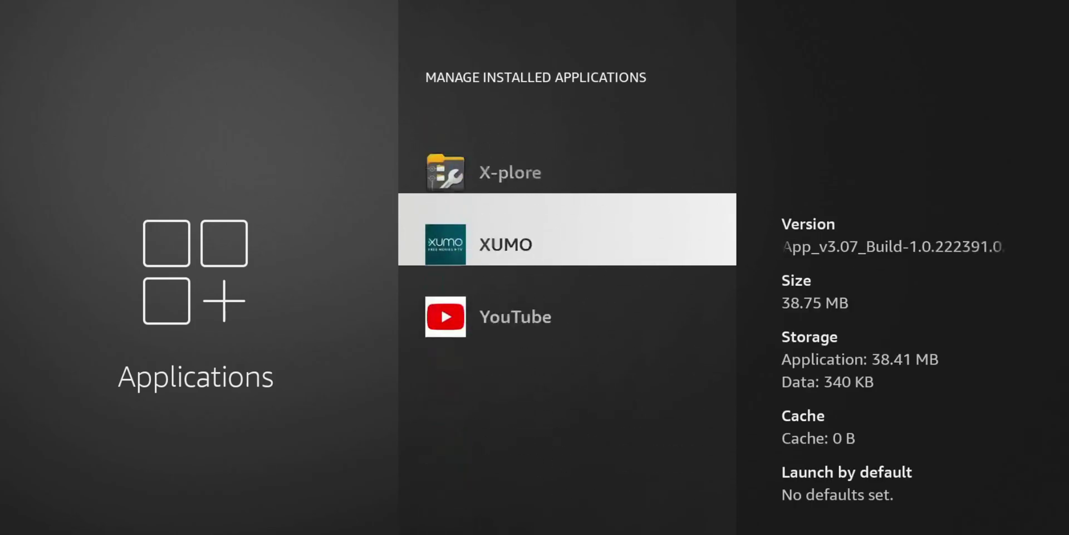
key(Up)
key(Up)
key(Up)
key(Up)
key(Up)
key(Up)
key(Up)
key(Up)
key(Up)
key(Up)
key(Up)
key(Up)
key(Up)
key(Up)
key(Up)
key(Up)
key(Up)
key(Up)
key(Up)
key(Up)
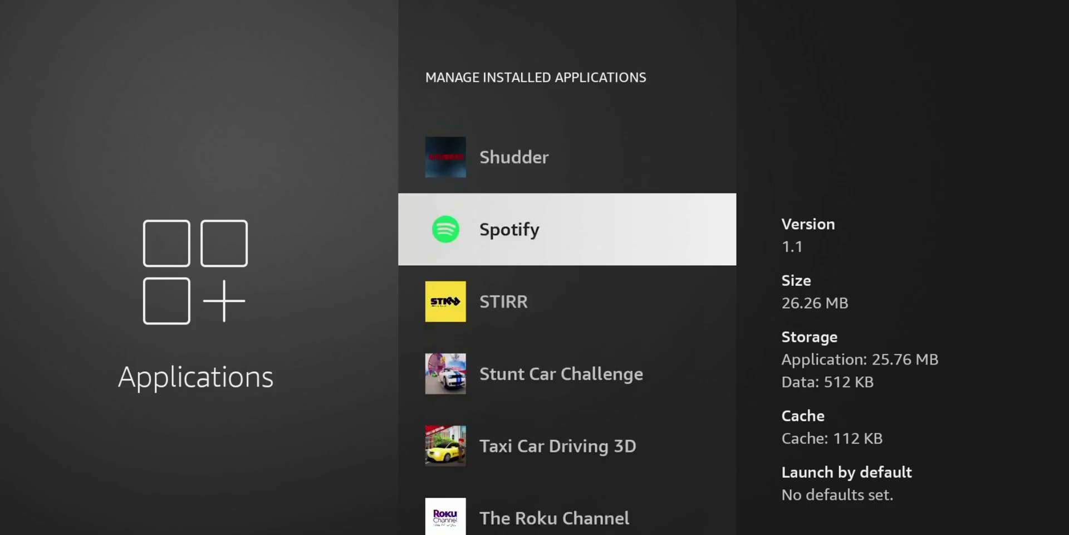
key(Up)
key(Up)
key(Up)
key(Up)
key(Up)
key(Up)
key(Up)
key(Up)
key(Up)
key(Up)
key(Up)
key(Up)
key(Up)
key(Up)
key(Up)
key(Up)
key(Up)
key(Up)
key(Up)
key(Up)
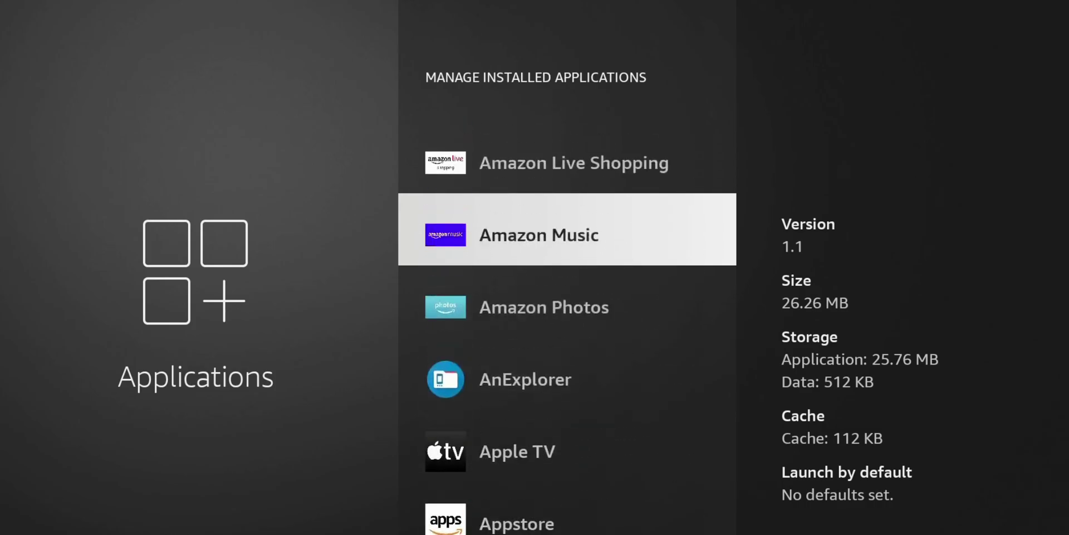
key(Down)
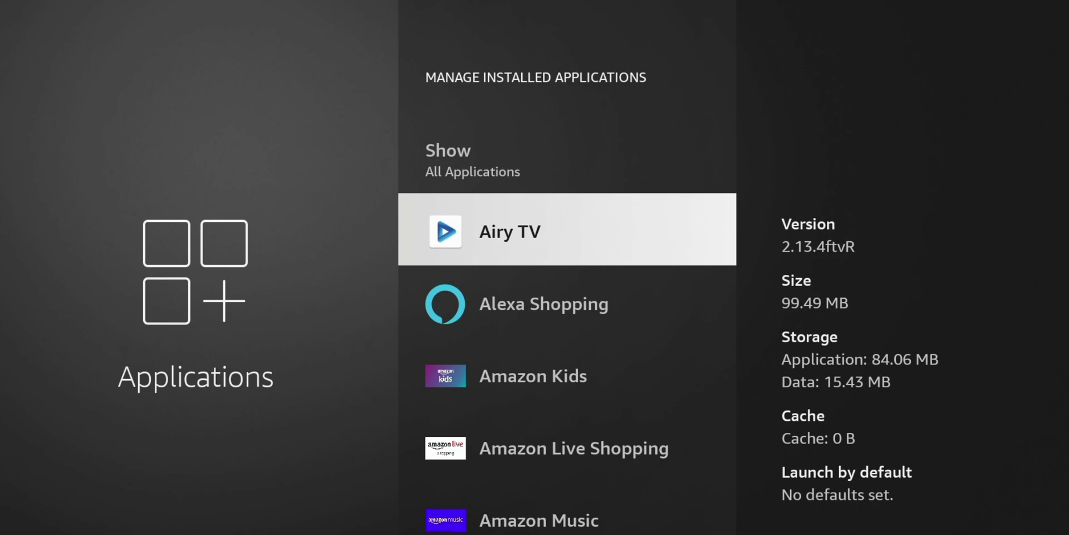
View the management options available for Alexa Shopping and return to the application list.
key(Down)
key(Down)
key(Return)
key(Escape)
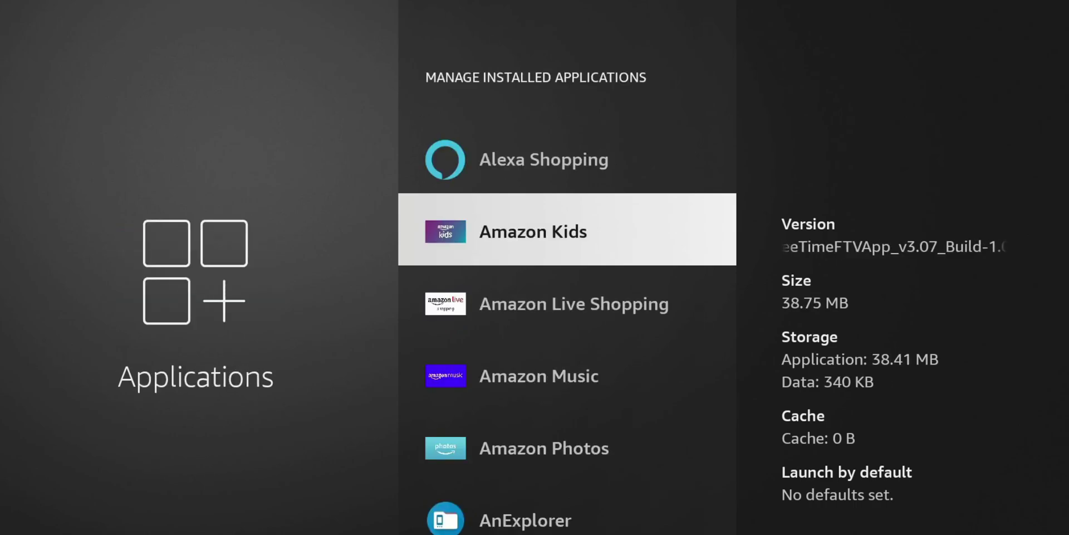
key(Up)
key(Return)
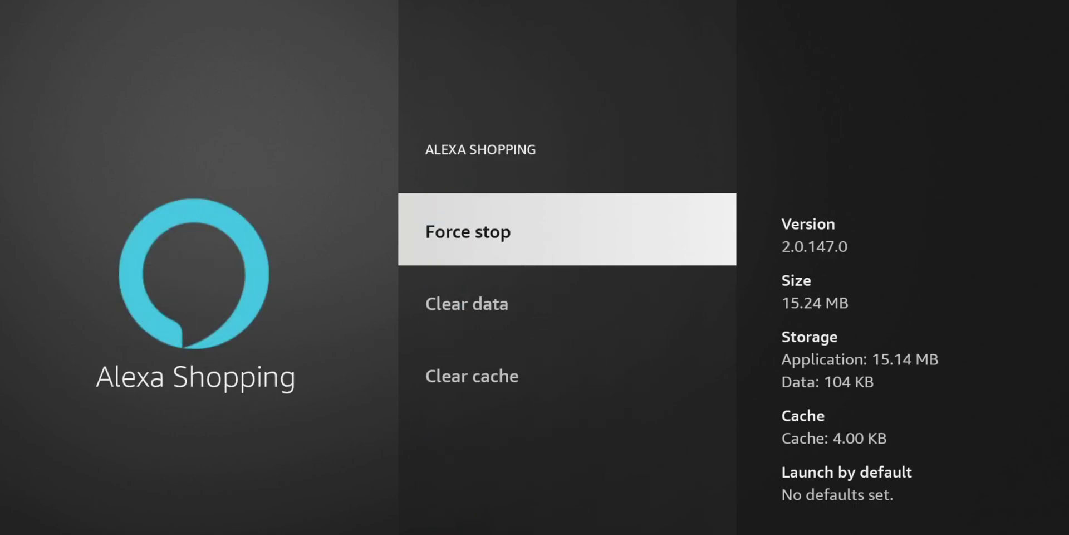
key(Escape)
View the management options available for Amazon Kids and return to the application list.
key(Up)
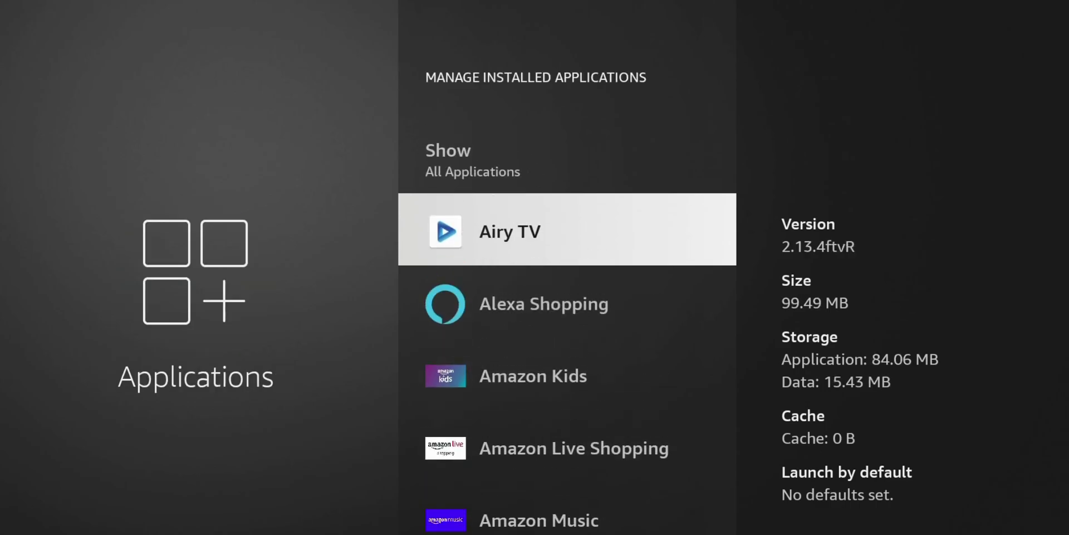
key(Down)
key(Down)
key(Return)
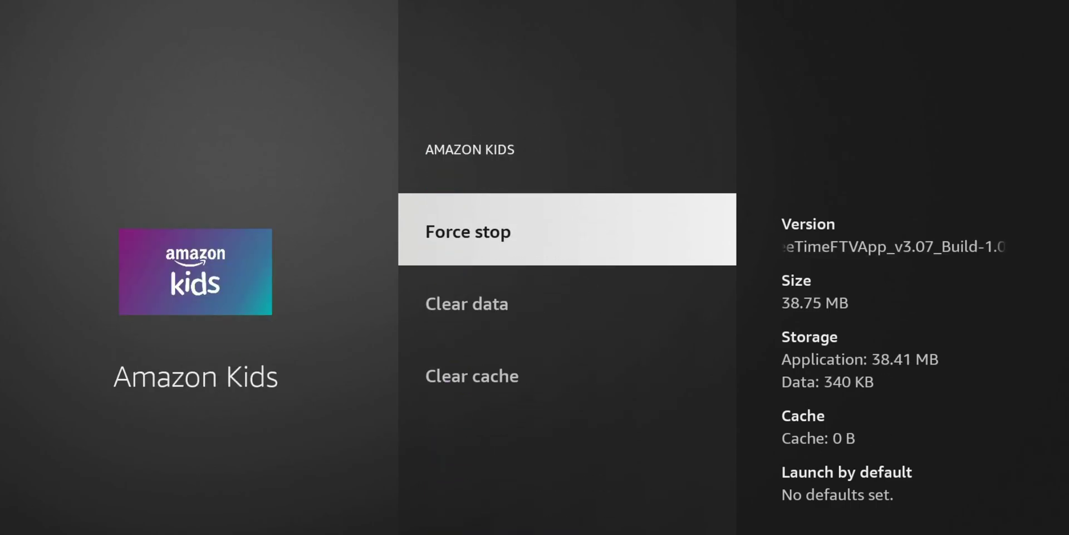
key(Escape)
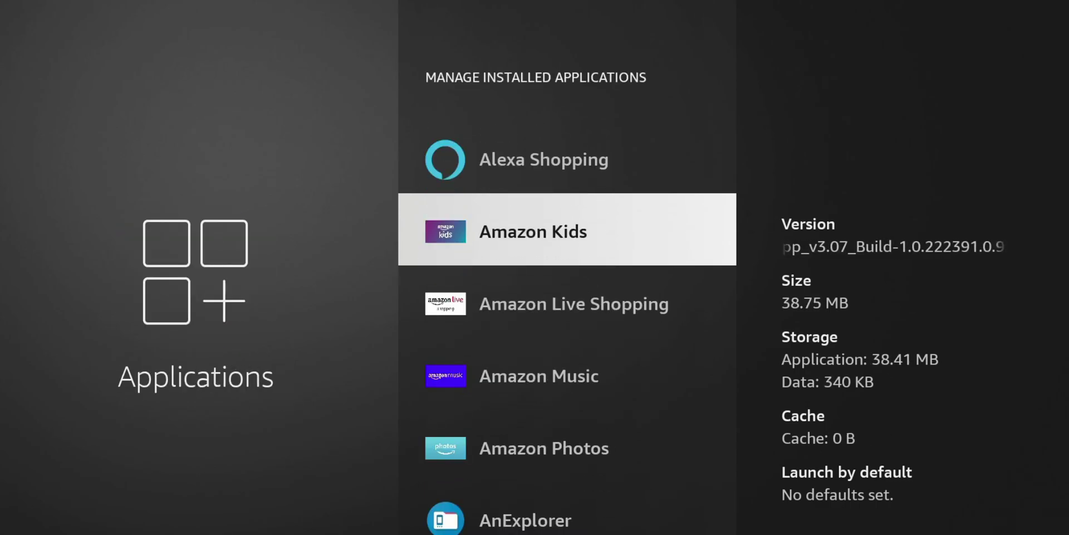
Open the management page of the Apple TV application.
key(Down)
key(Down)
key(Down)
key(Down)
key(Down)
key(Return)
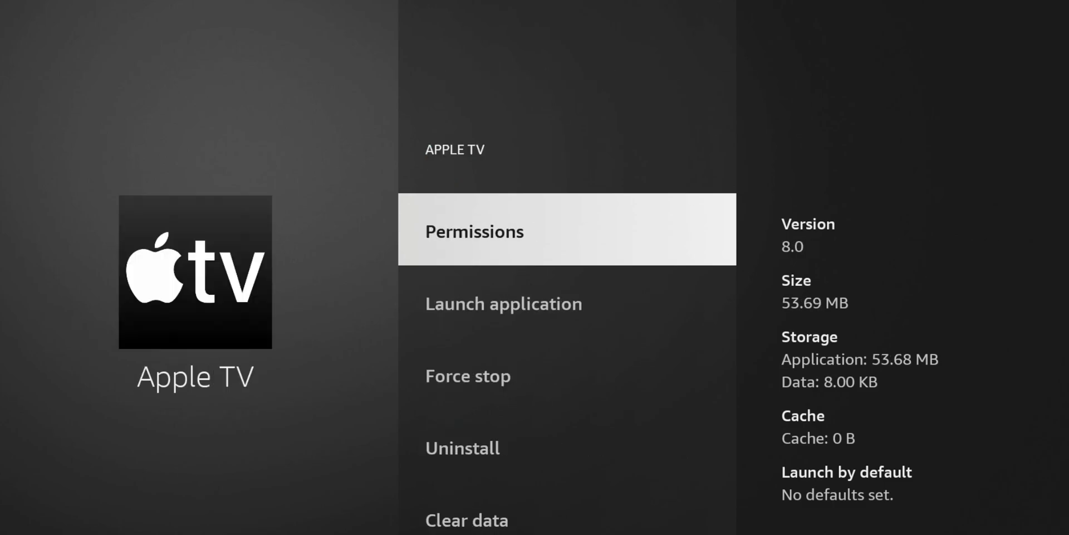
Review the Apple TV management options, from Launch application through Uninstall and Clear data to Clear cache.
key(Down)
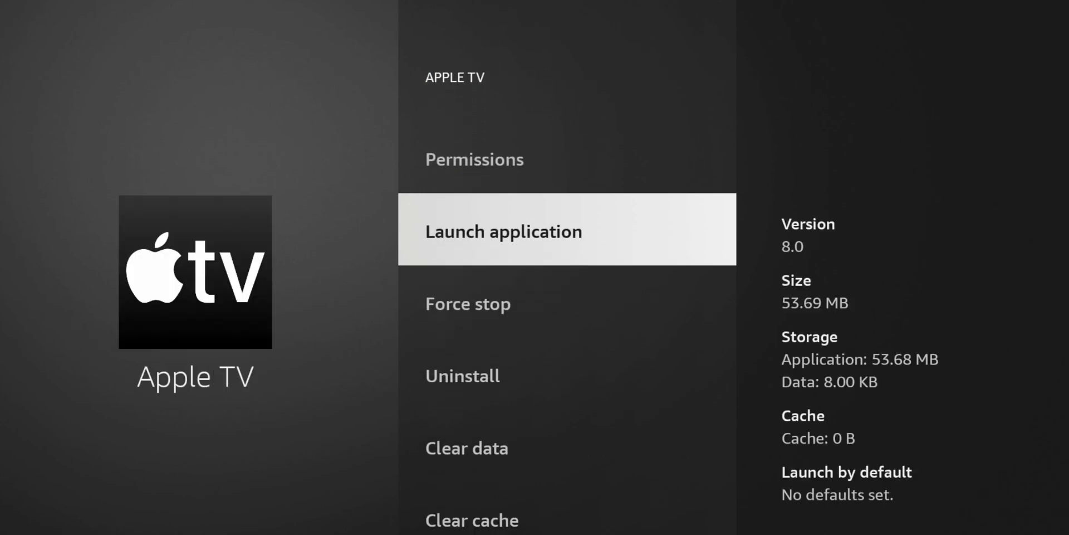
key(Down)
key(Down)
key(Down)
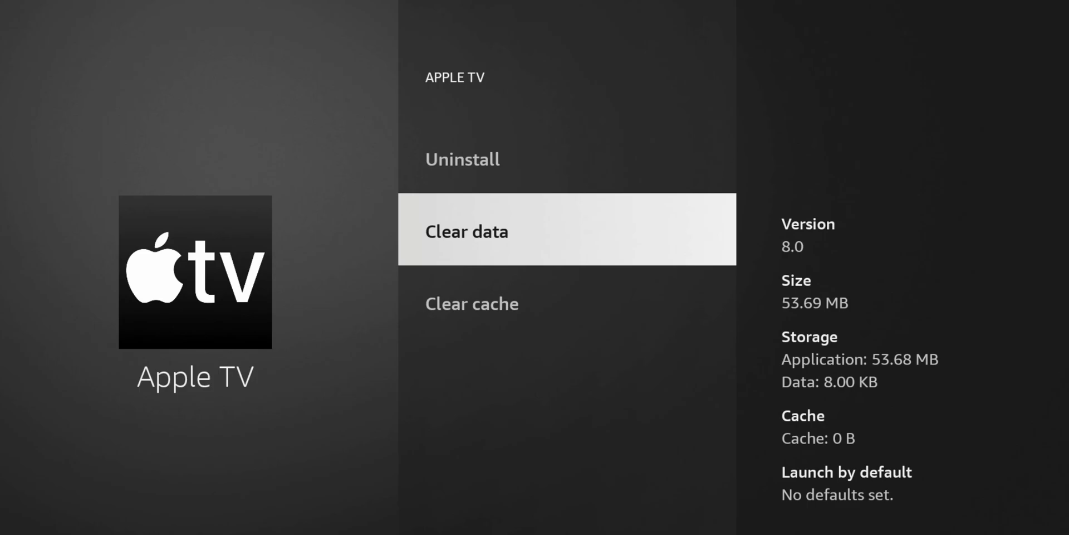
key(Down)
key(Up)
key(Up)
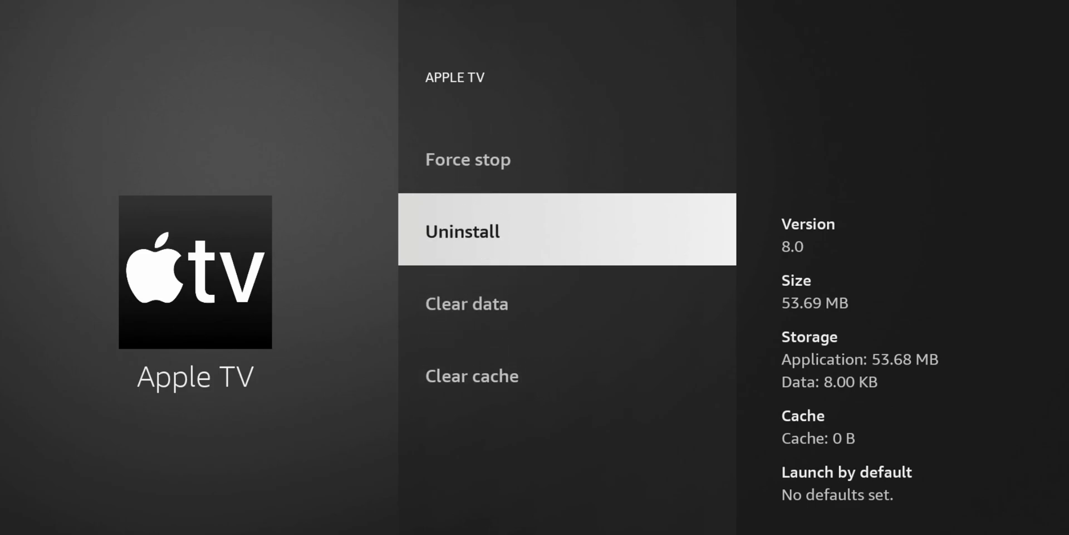
key(Down)
key(Down)
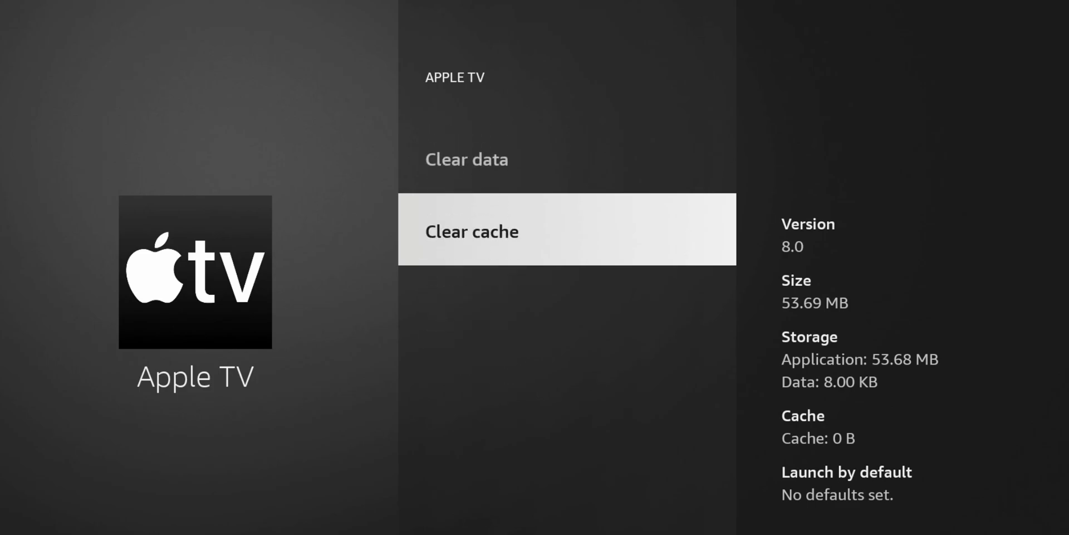
Clear the Apple TV application's cache and permanently clear its data.
key(Return)
key(Up)
key(Return)
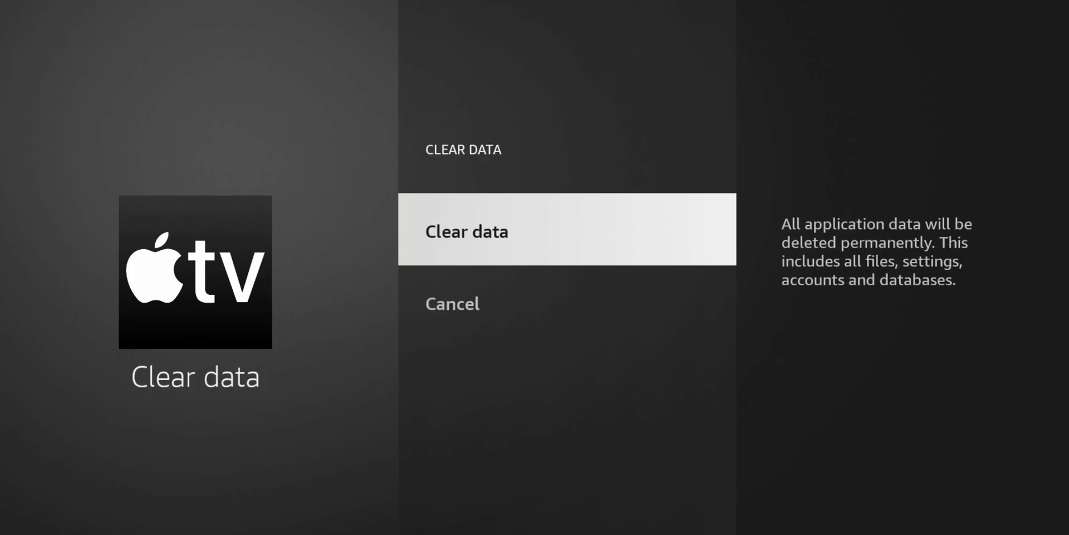
key(Return)
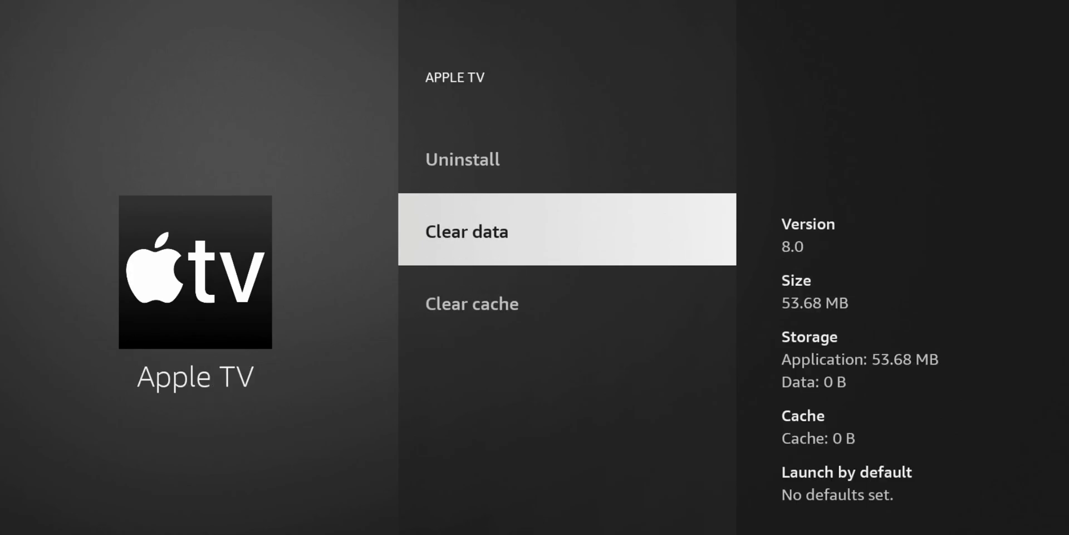
Uninstall the Apple TV application and confirm its removal.
key(Up)
key(Return)
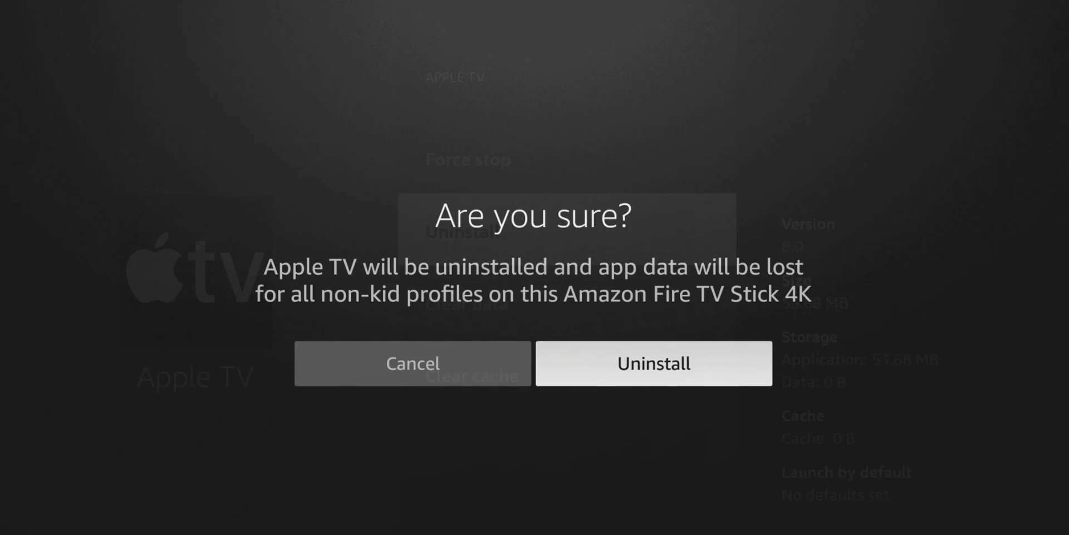
key(Return)
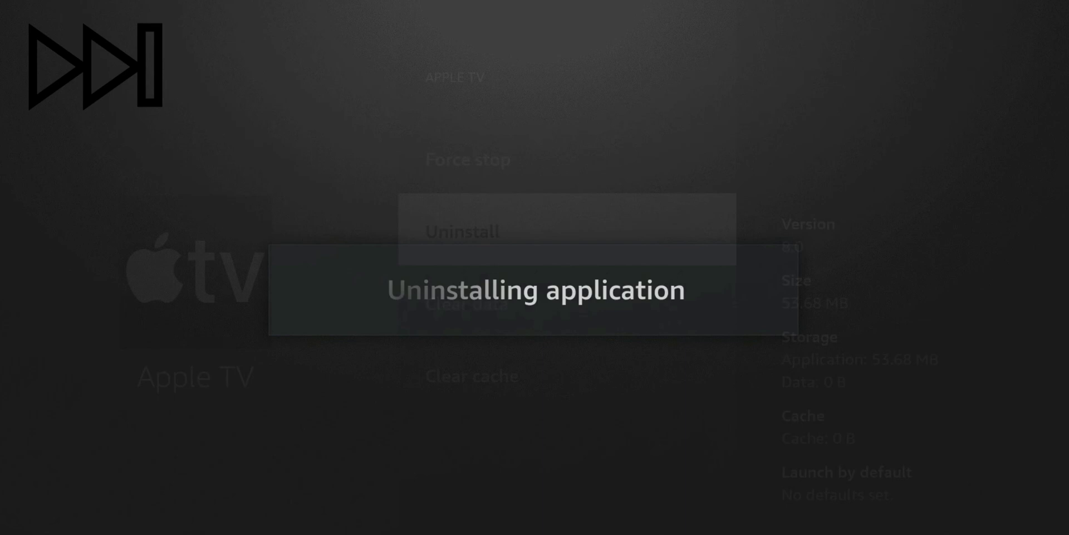
Clear the BB Racing application's data, uninstall the application and confirm its removal.
key(Down)
key(Down)
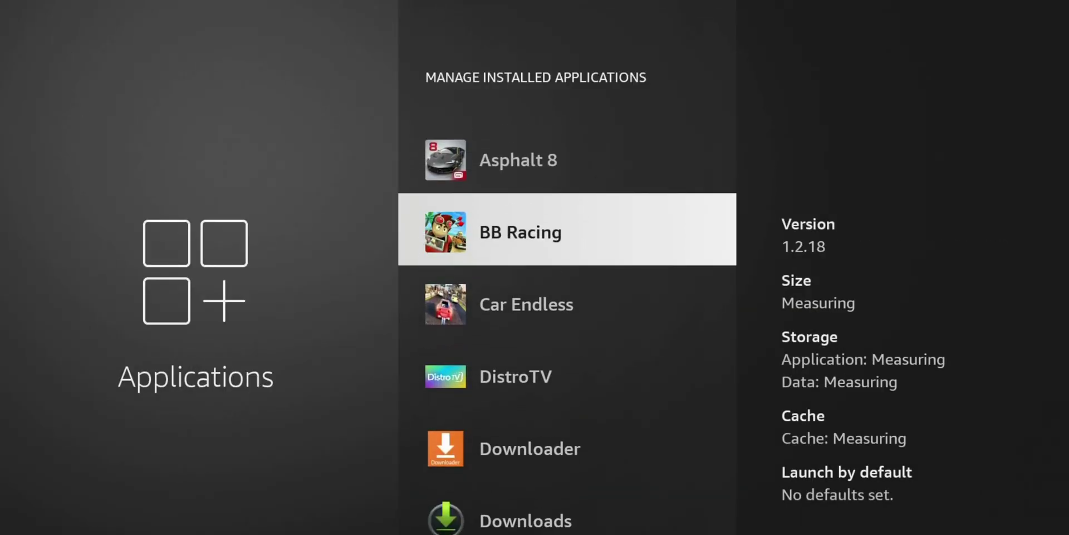
key(Return)
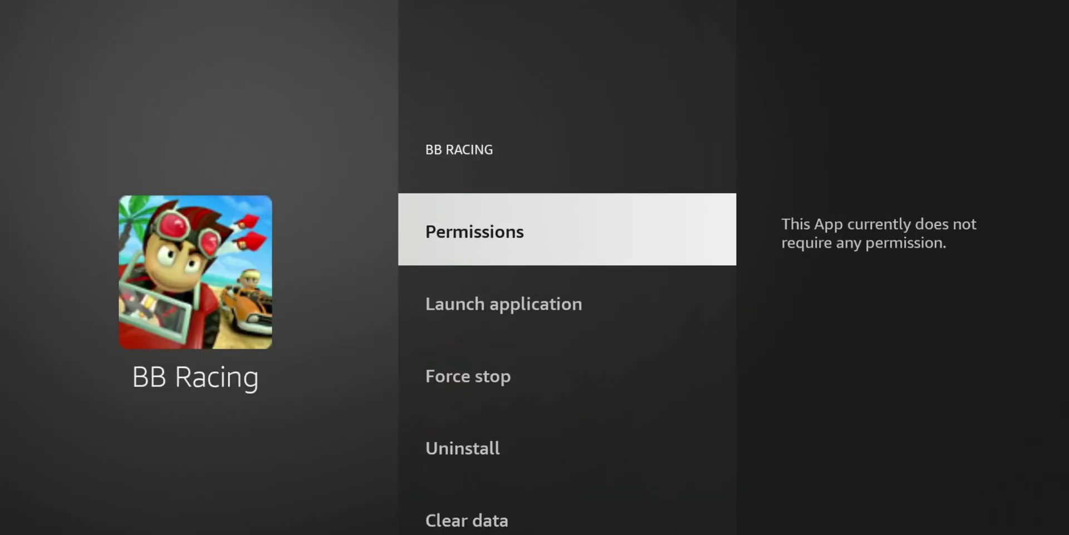
key(Down)
key(Down)
key(Down)
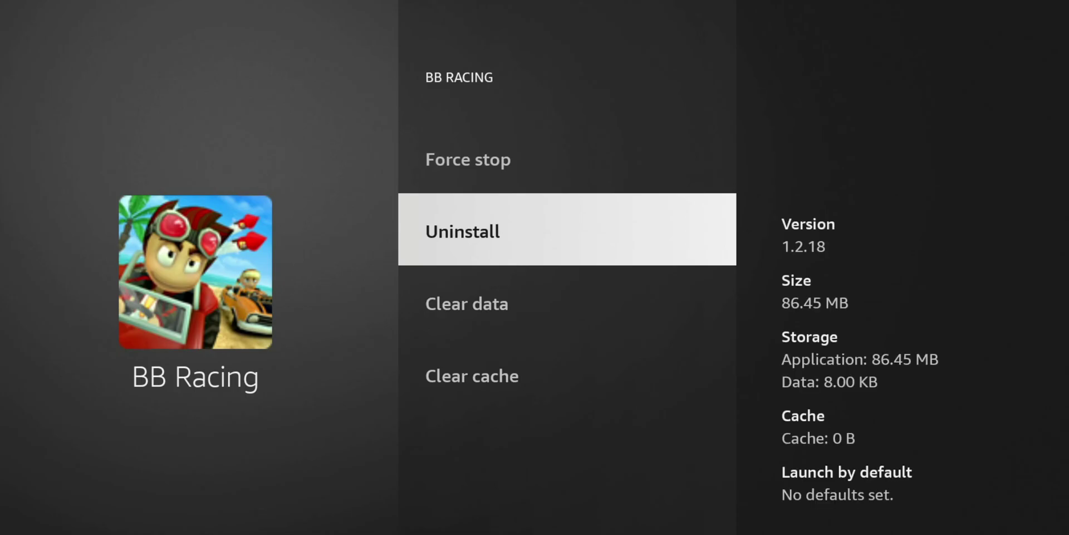
key(Down)
key(Up)
key(Return)
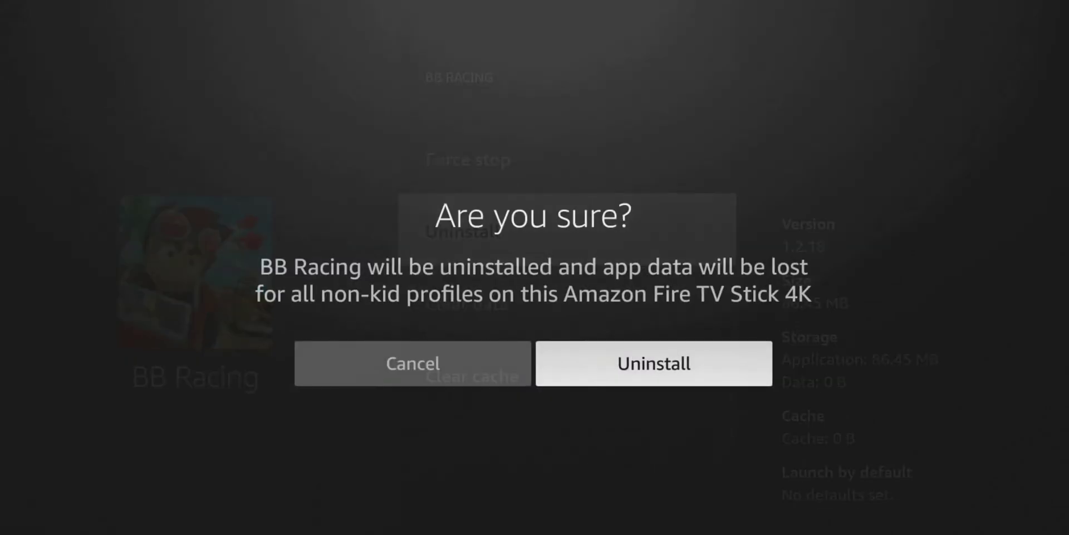
key(Return)
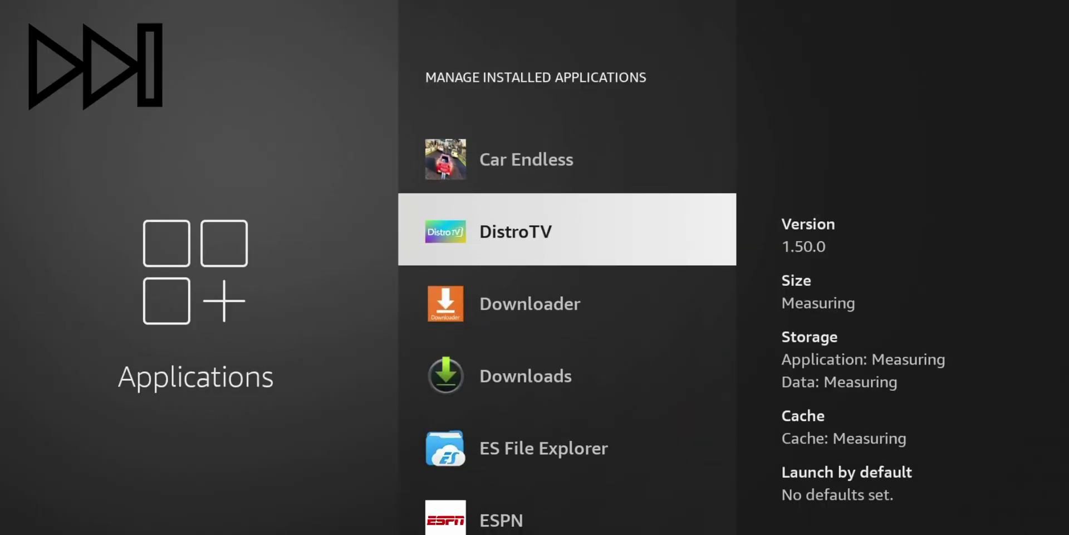
Uninstall the Car Endless application and confirm its removal.
key(Up)
key(Return)
key(Down)
key(Down)
key(Down)
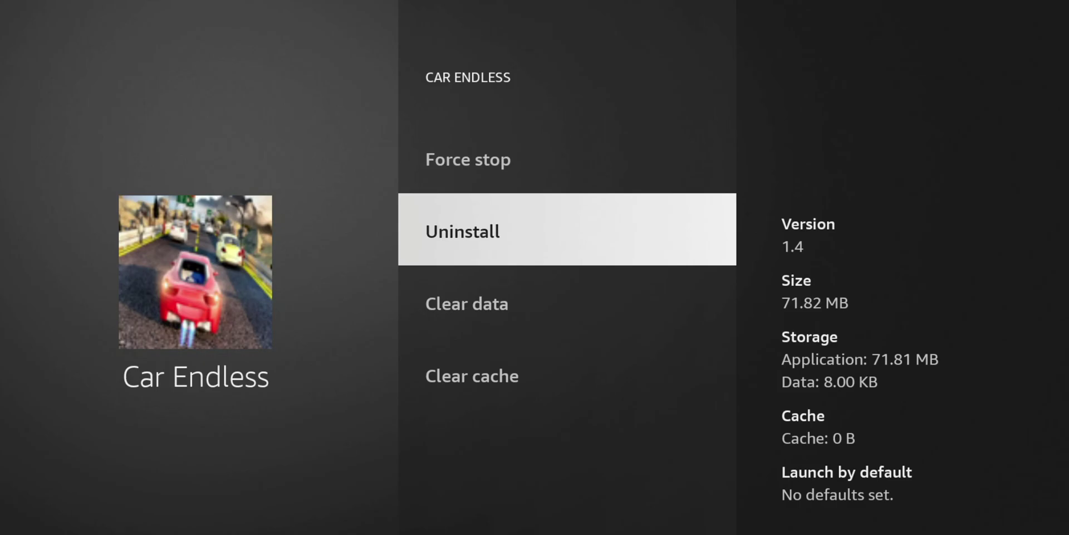
key(Return)
key(Return)
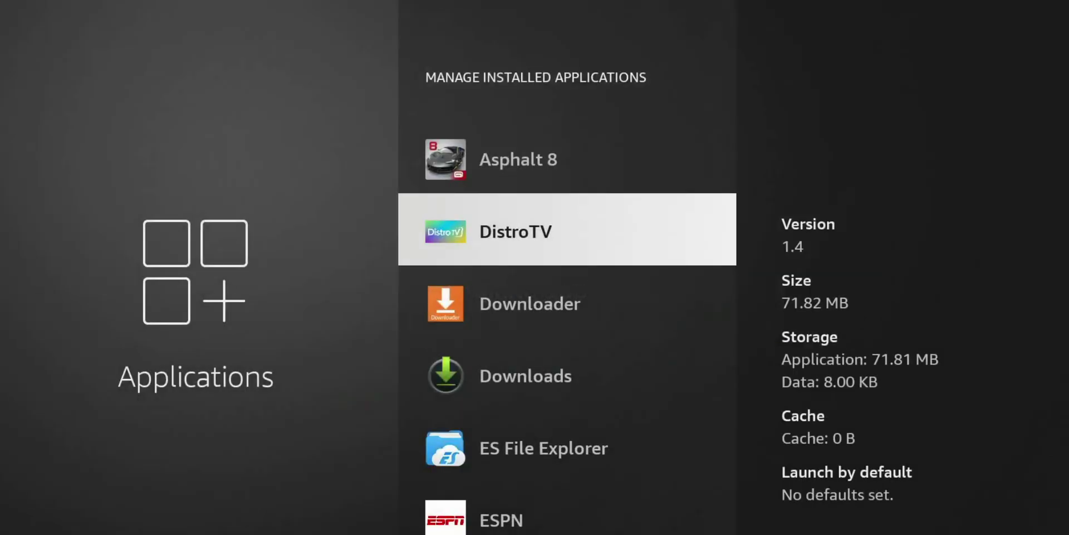
Look through the installed applications list between DistroTV and Set Orientation, checking each entry's size, data and cache usage.
key(Down)
key(Down)
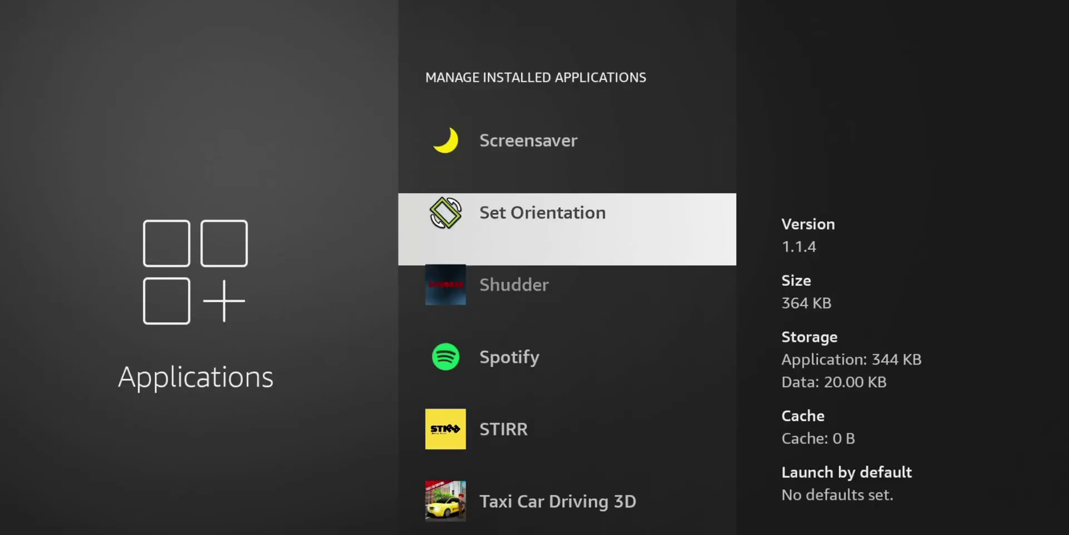
key(Up)
key(Up)
key(Up)
key(Up)
key(Up)
key(Up)
key(Up)
key(Up)
key(Up)
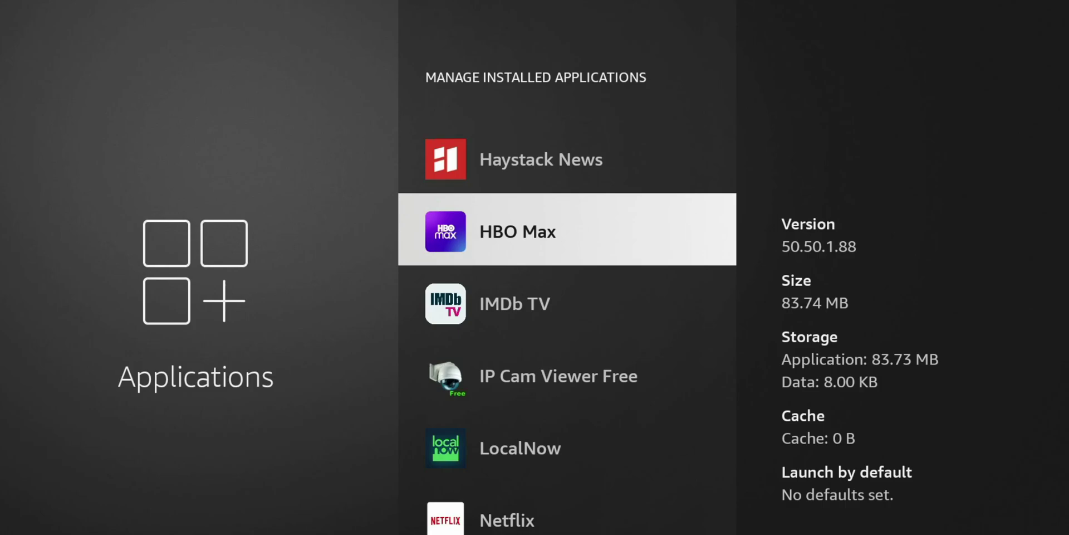
key(Up)
key(Up)
key(Up)
key(Up)
key(Up)
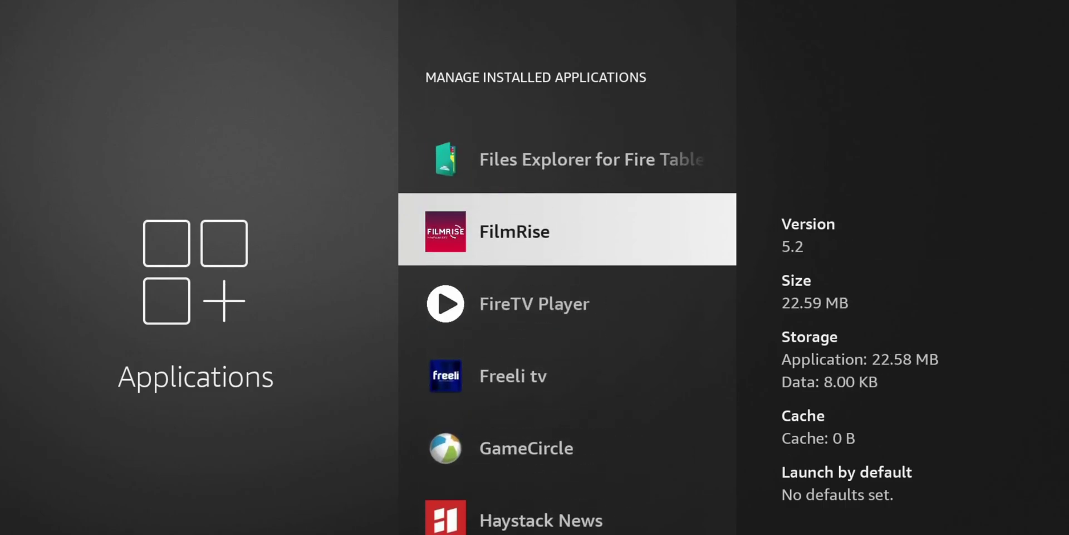
key(Up)
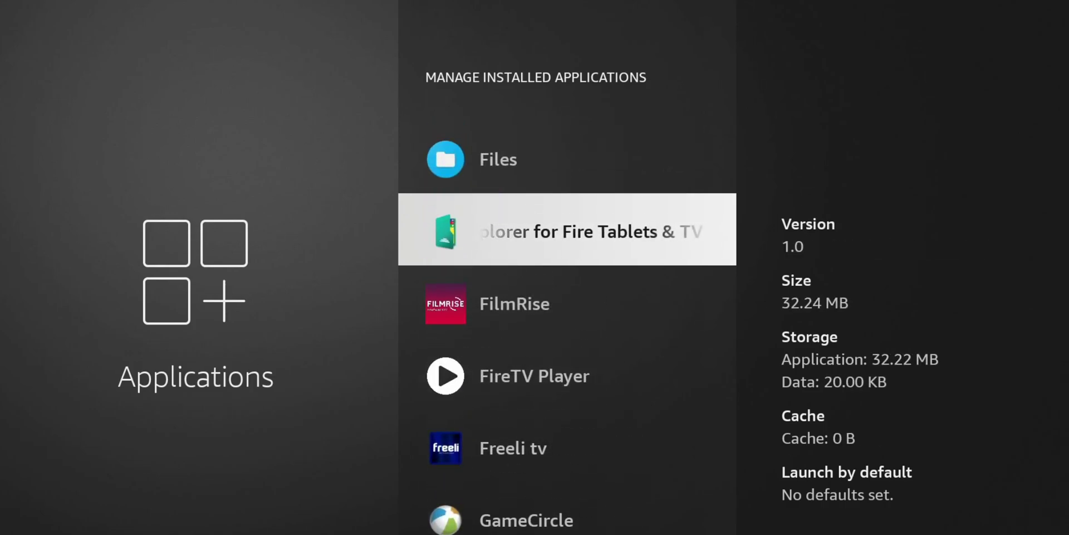
key(Down)
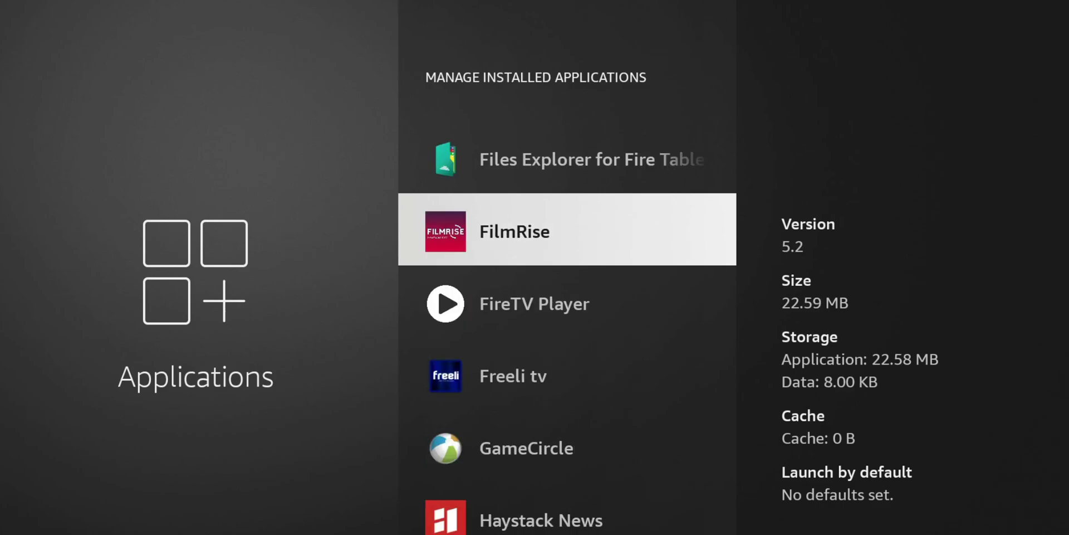
key(Down)
key(Up)
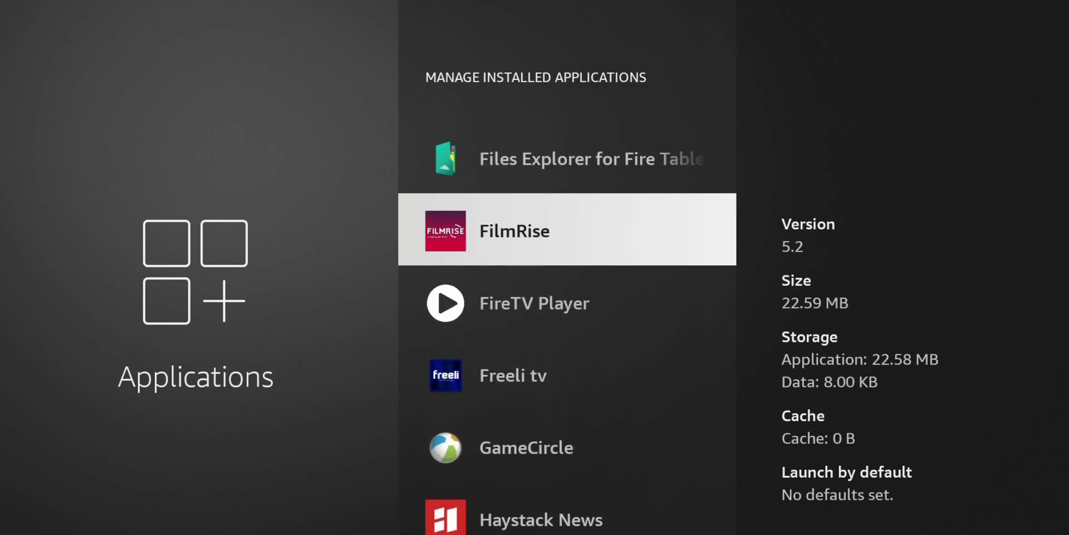
Clear the cache of the Peacock TV application and return to the installed applications list.
key(Down)
key(Down)
key(Down)
key(Down)
key(Down)
key(Down)
key(Down)
key(Down)
key(Down)
key(Down)
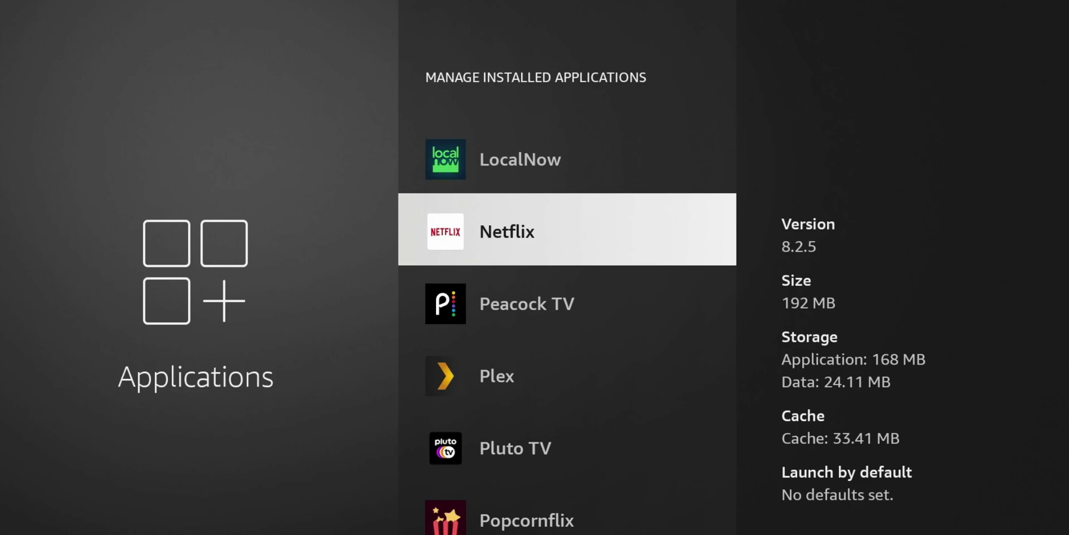
key(Return)
key(Down)
key(Down)
key(Down)
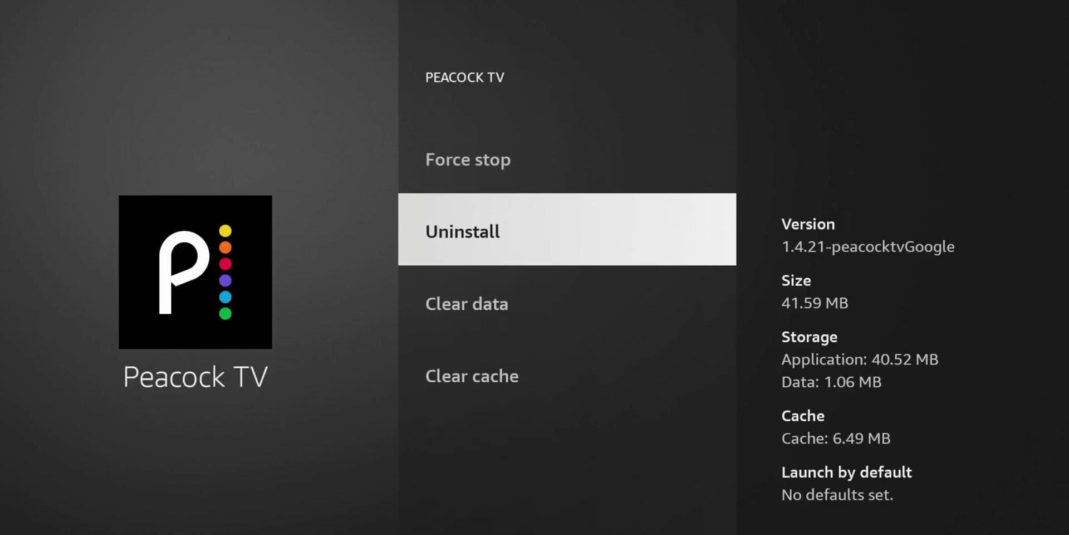
key(Down)
key(Down)
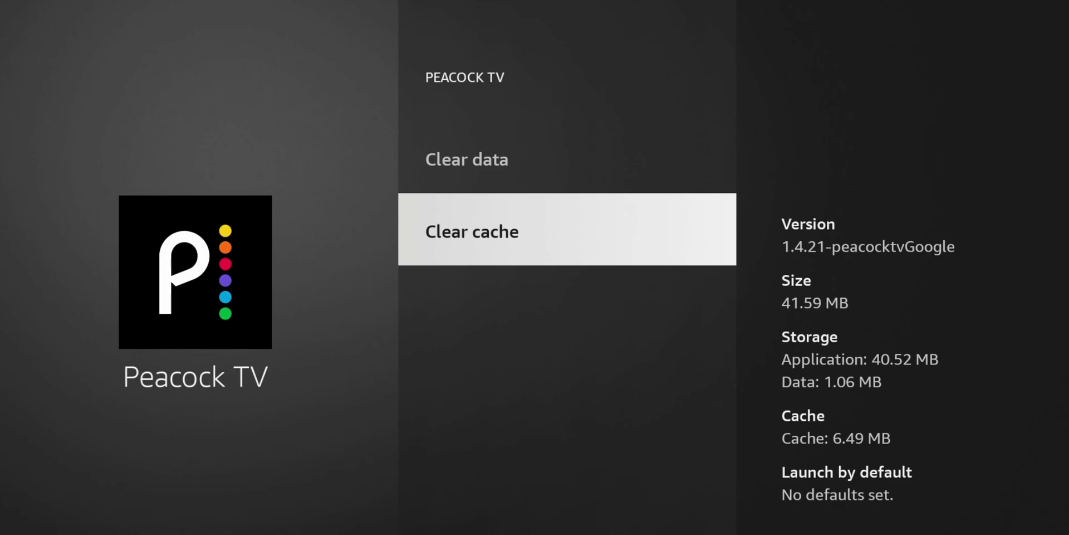
key(Return)
key(Escape)
Clear the cache of the Plex application and return to the installed applications list.
key(Down)
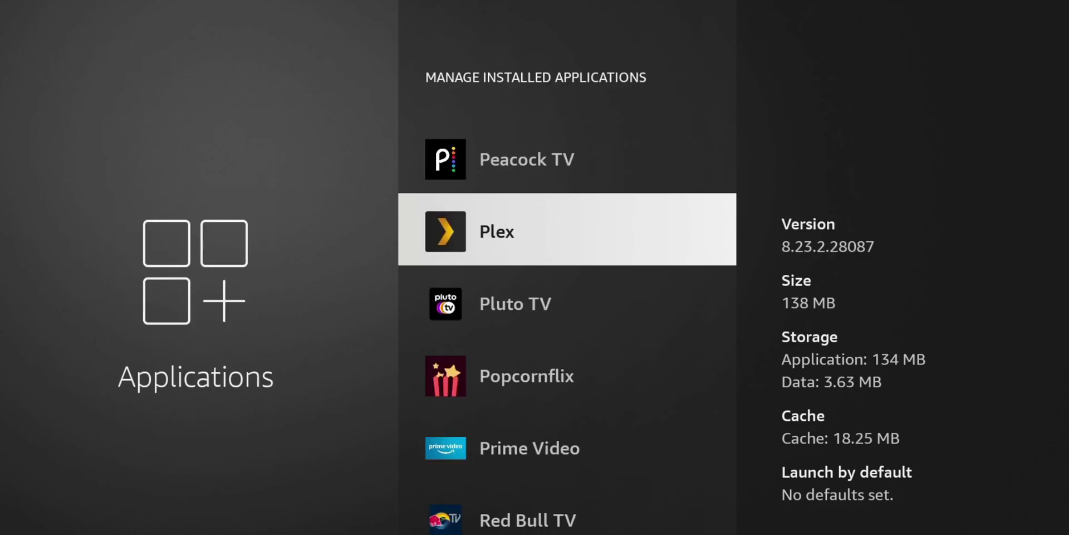
key(Return)
key(Down)
key(Down)
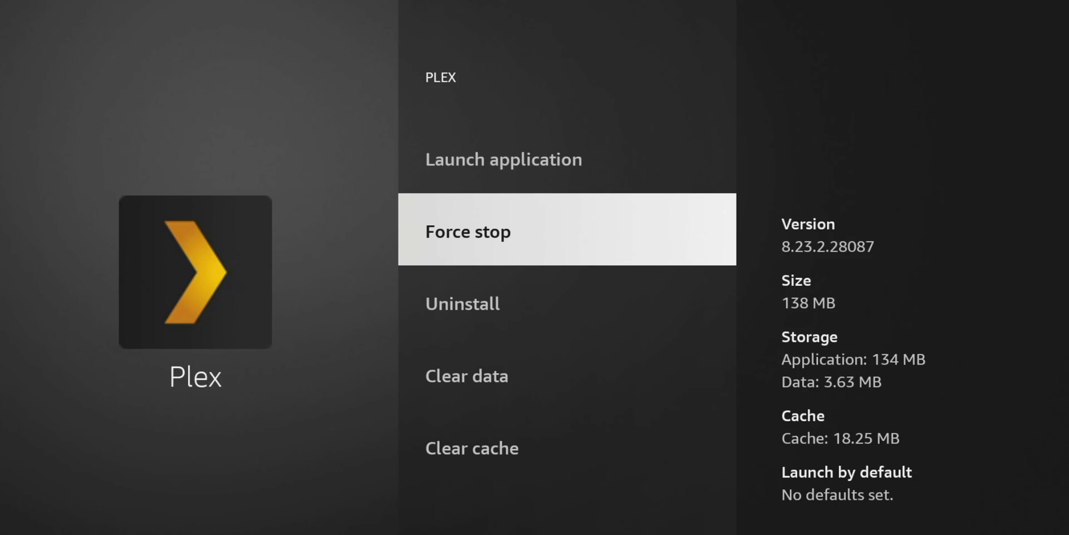
key(Down)
key(Down)
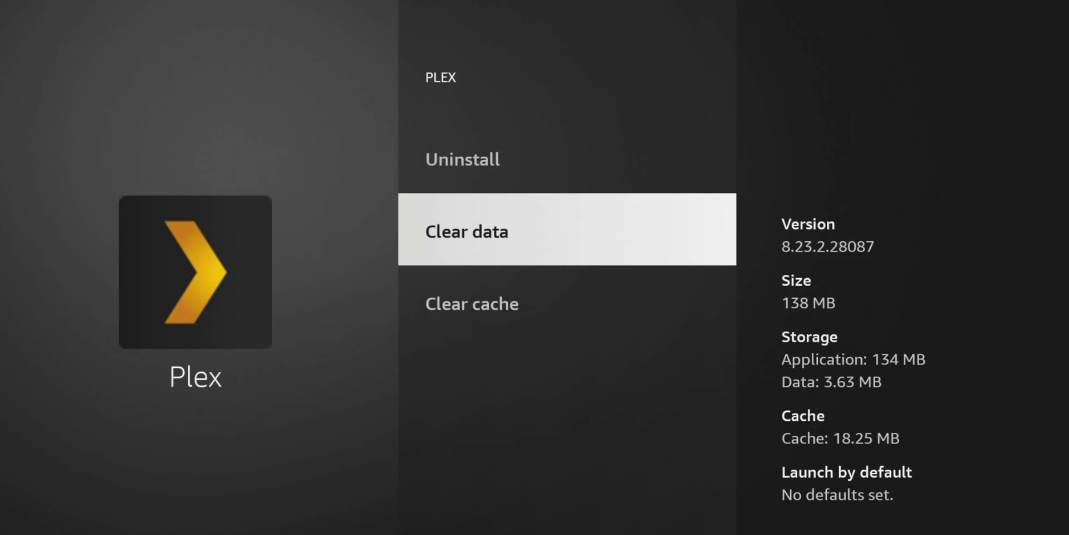
key(Down)
key(Return)
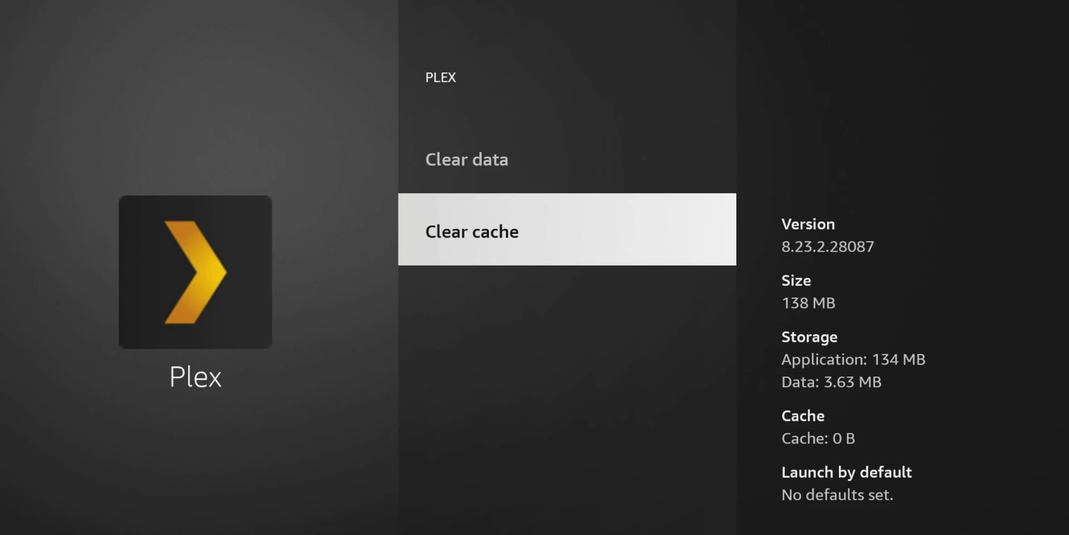
key(Escape)
Clear the cache of the Pluto TV application and return to the installed applications list.
key(Down)
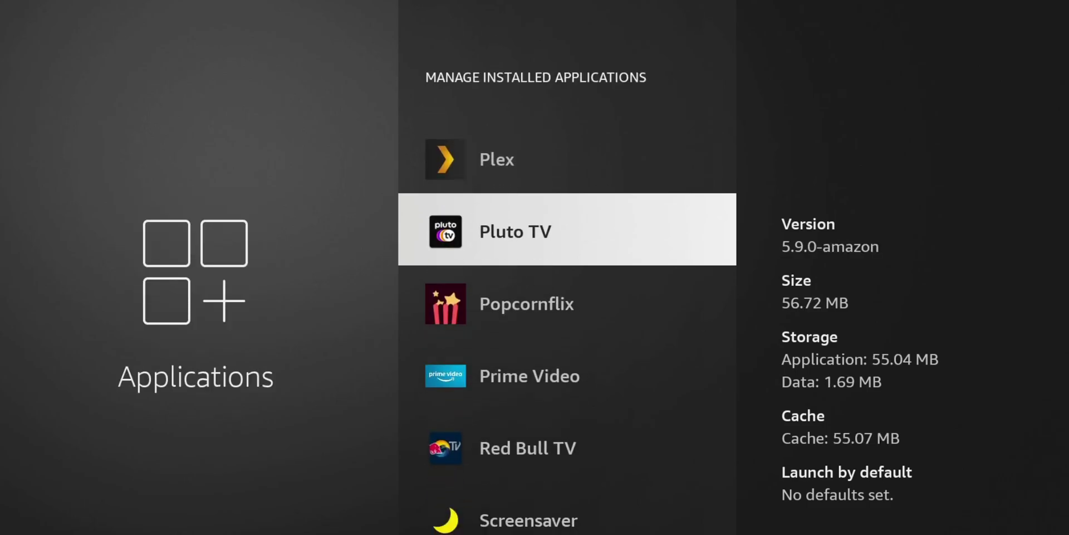
key(Return)
key(Down)
key(Down)
key(Down)
key(Down)
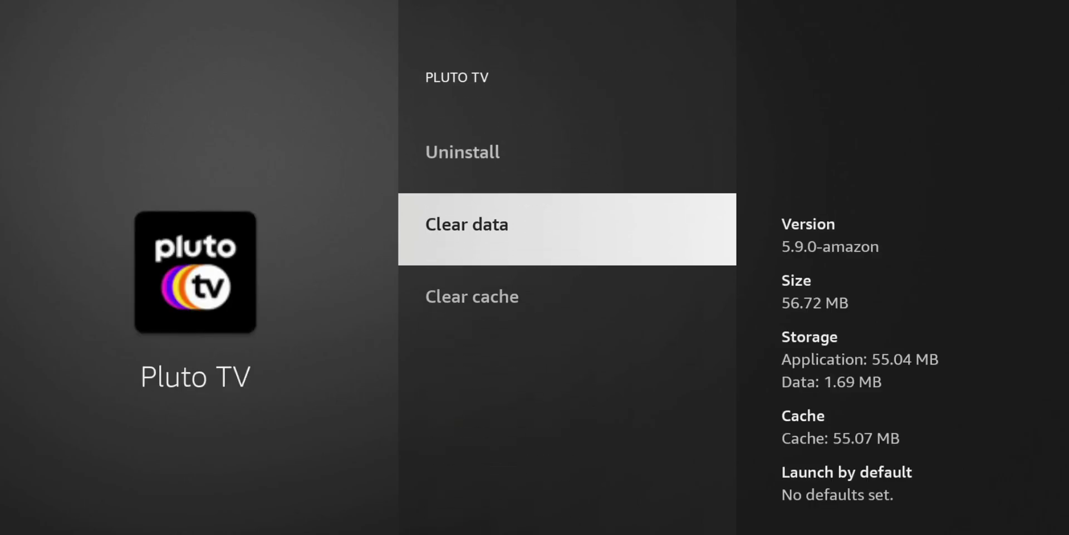
key(Down)
key(Return)
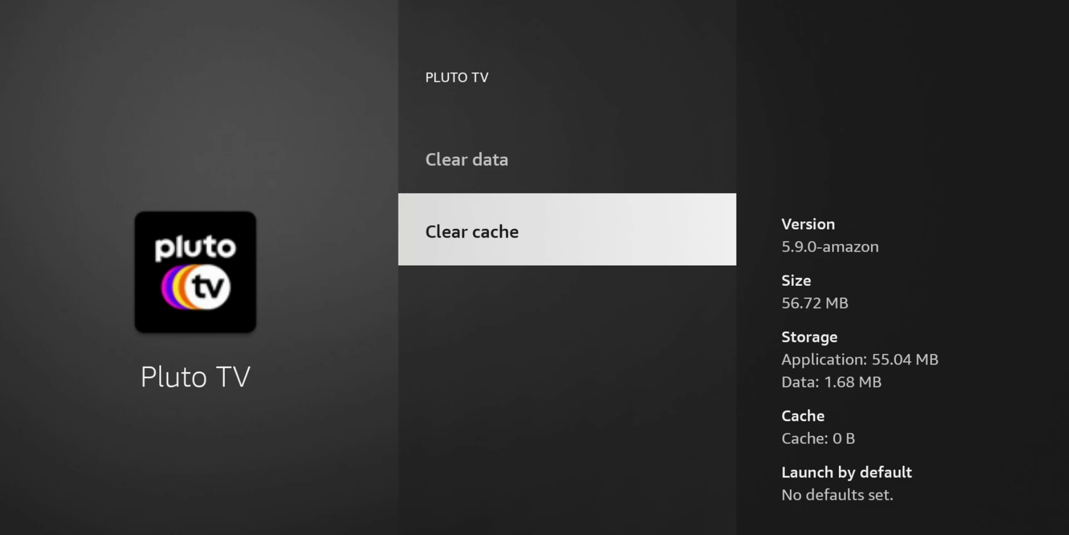
key(Escape)
Clear the cache of the Prime Video application and return to the installed applications list.
key(Down)
key(Down)
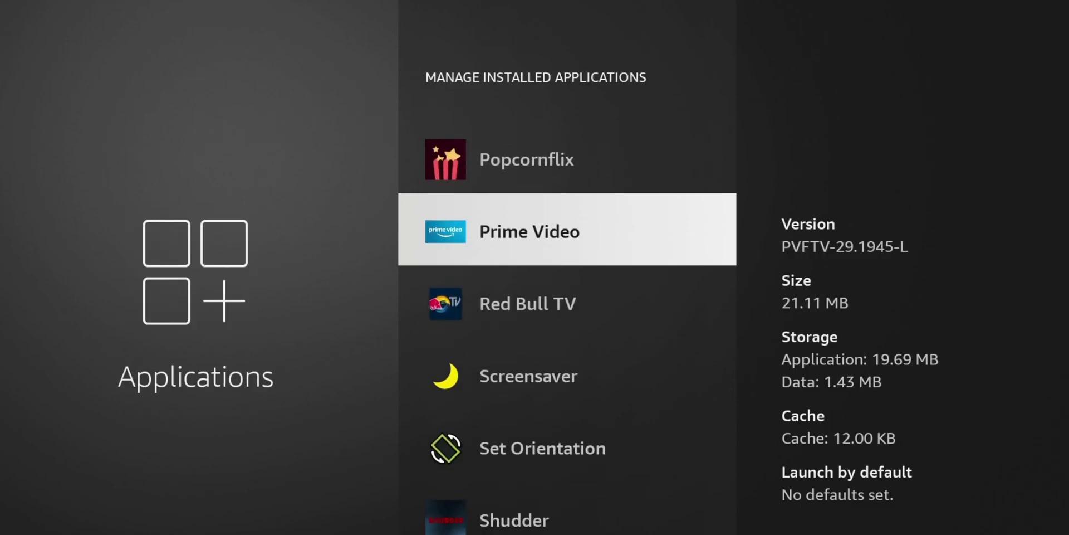
key(Return)
key(Down)
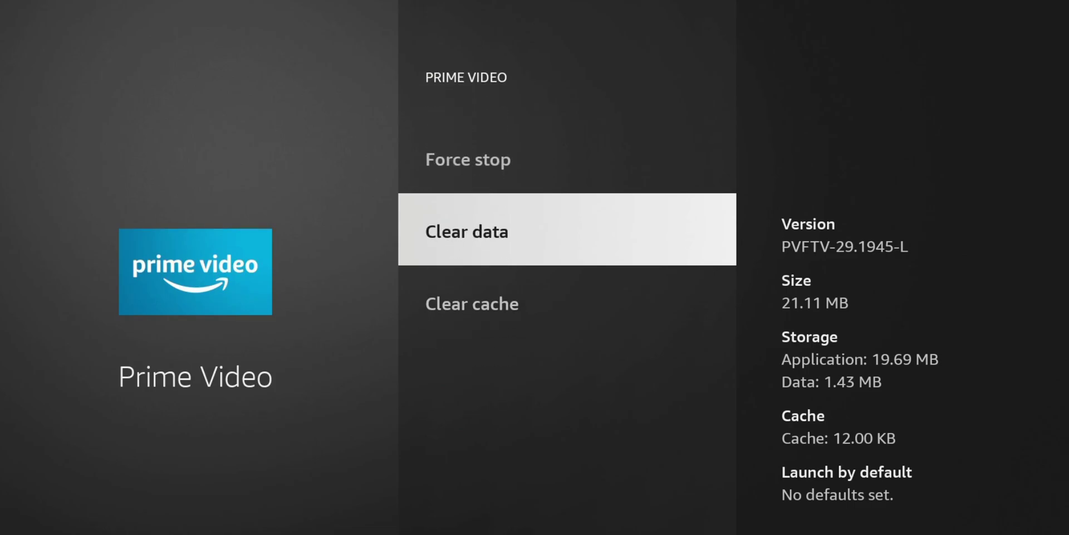
key(Down)
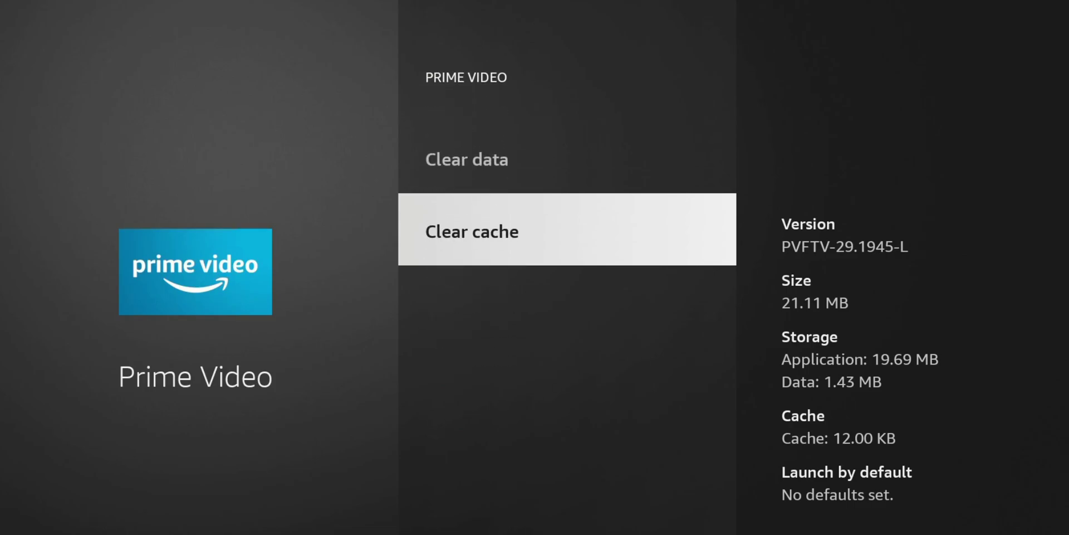
key(Return)
key(Escape)
Clear the cache of the Screensaver application.
key(Down)
key(Down)
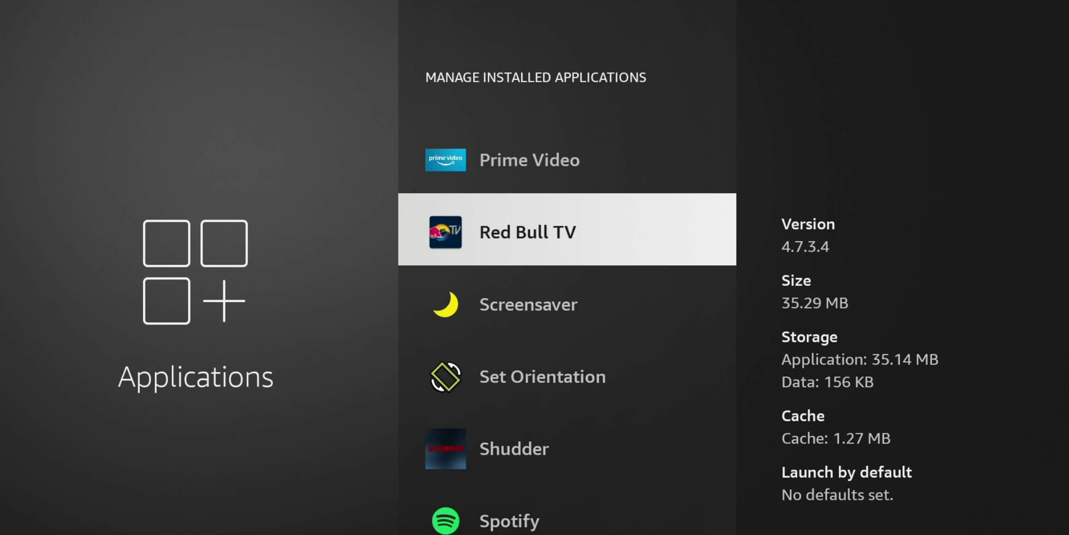
key(Return)
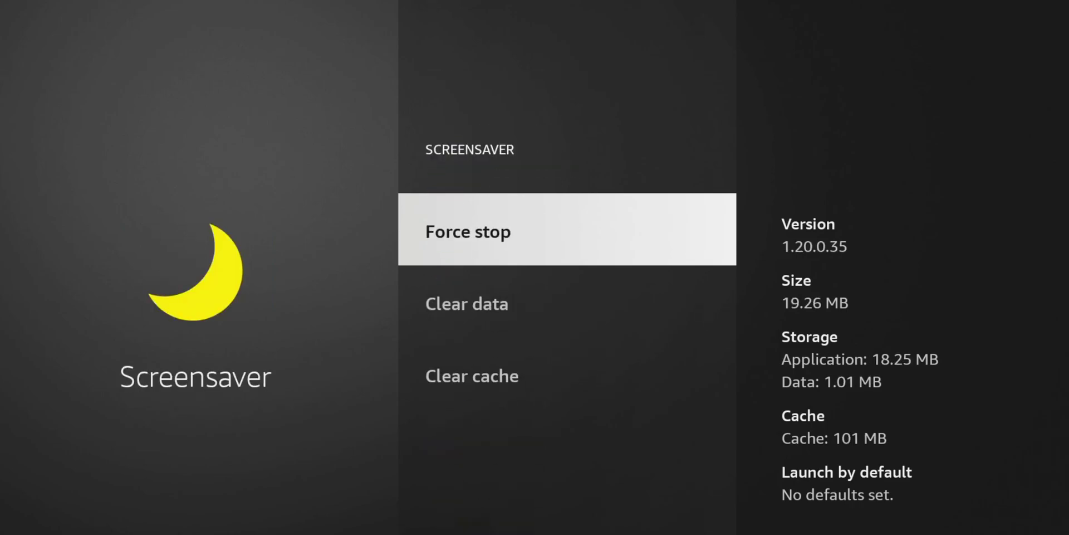
key(Down)
key(Down)
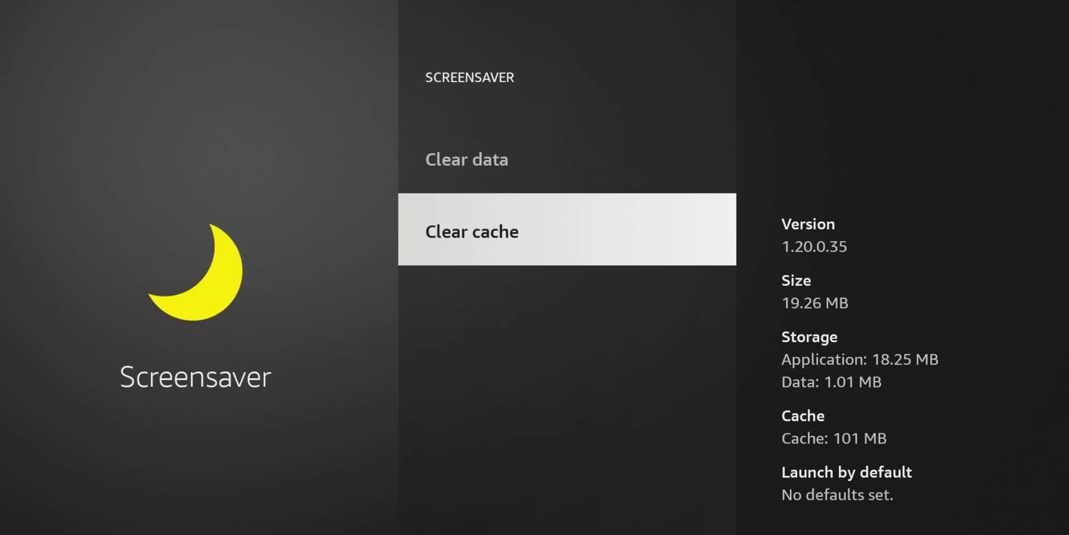
key(Return)
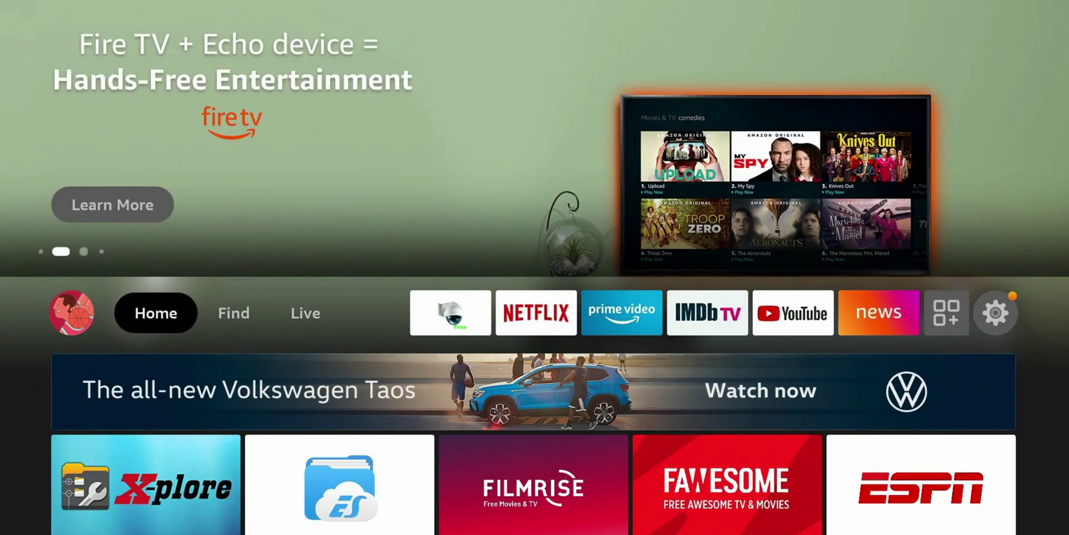
View the X-plore and ES File Explorer file managers among the recently used apps on the home screen.
key(Down)
key(Down)
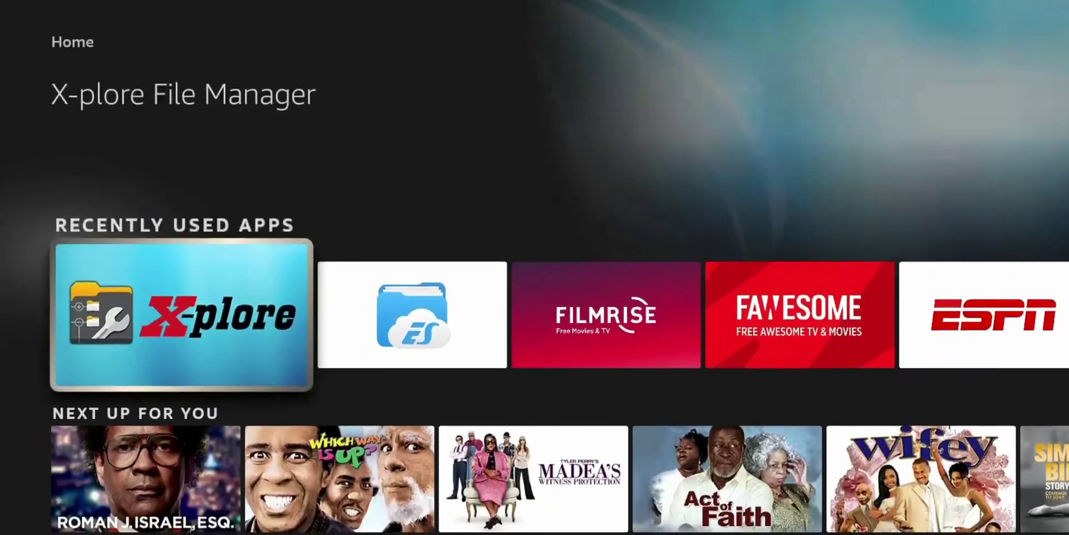
key(Right)
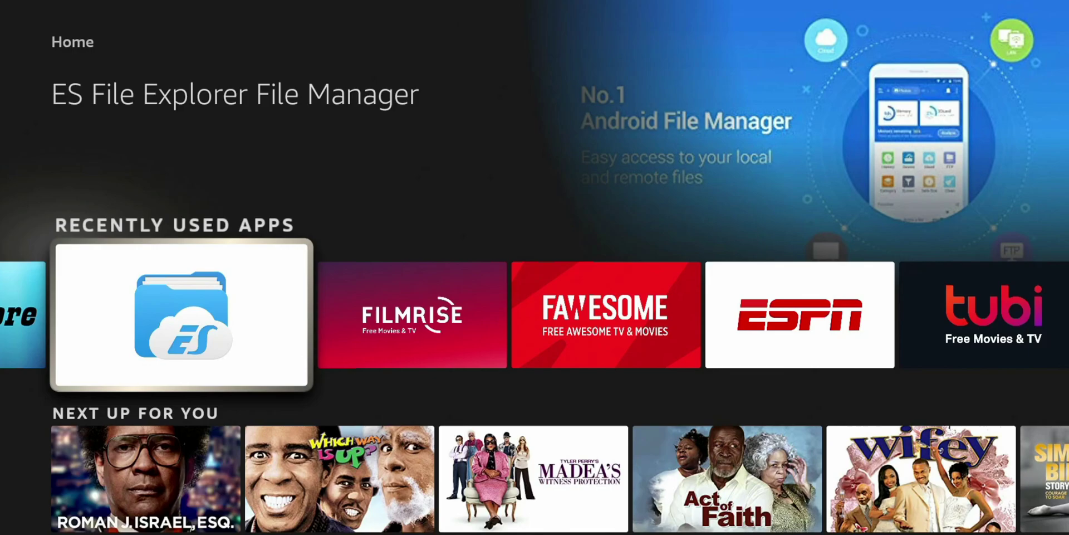
key(Left)
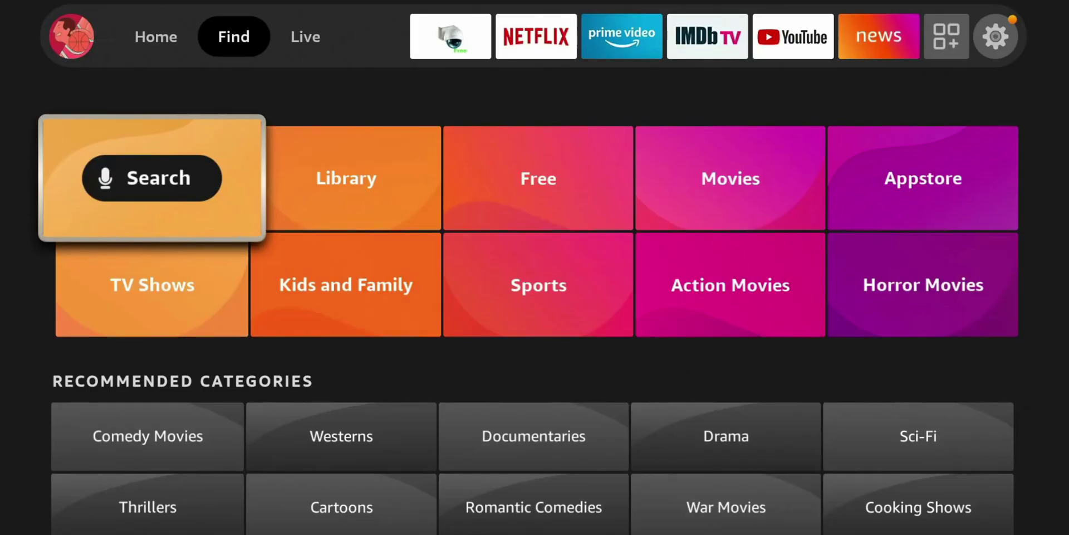
Search for "explorer" and browse the apps and games results to File Explorer File Manager Pro.
key(Return)
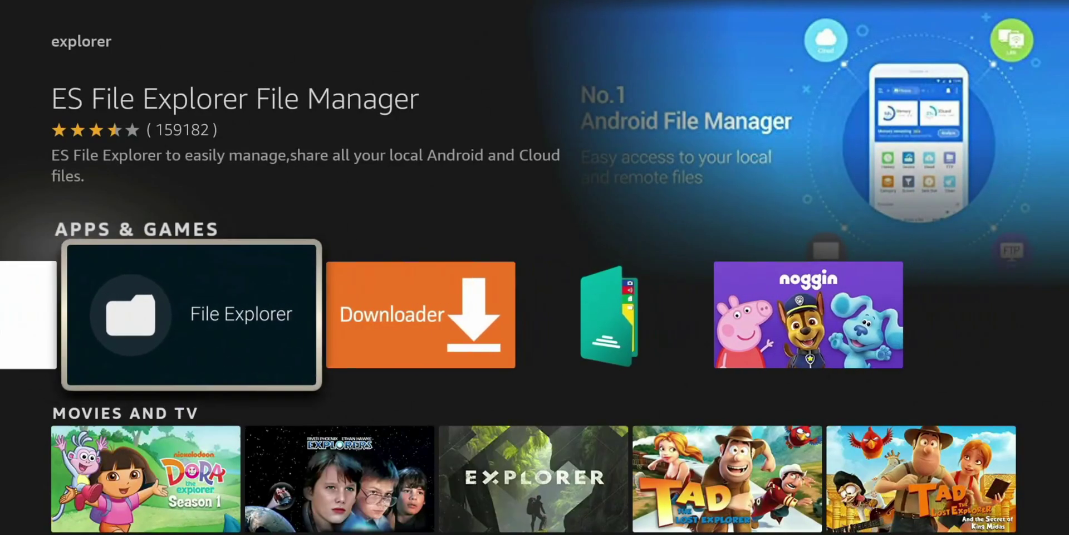
key(Right)
key(Right)
key(Right)
key(Right)
key(Right)
key(Right)
key(Right)
key(Right)
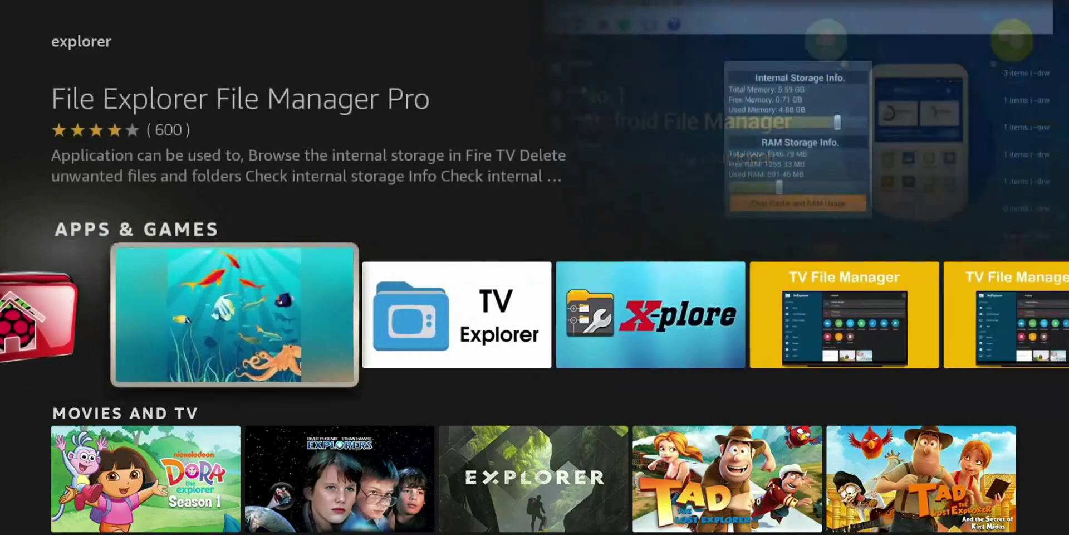
Browse the search results to X-plore, and expand Internal shared storage in the X-plore file manager.
key(Right)
key(Right)
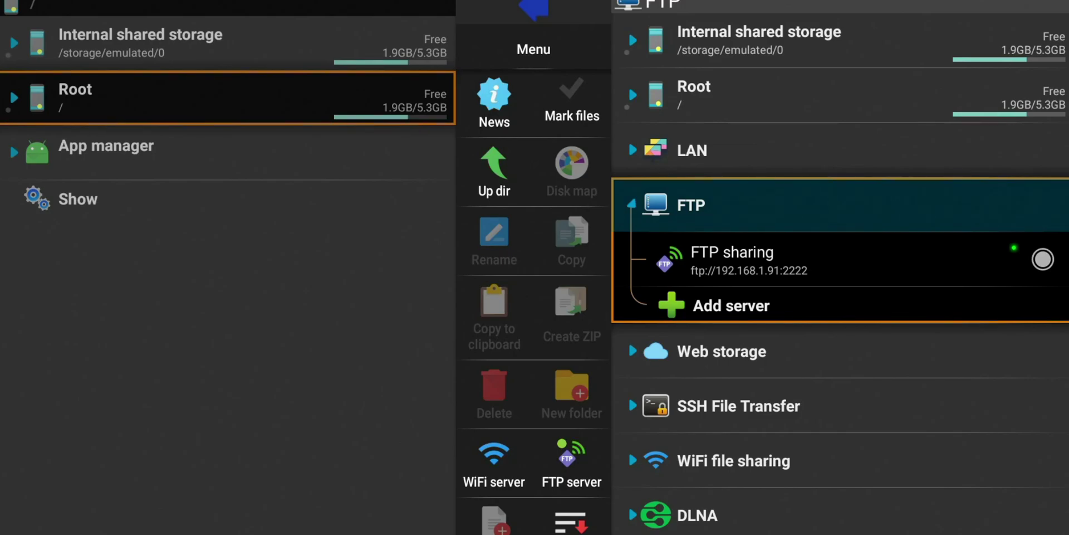
key(Left)
key(Left)
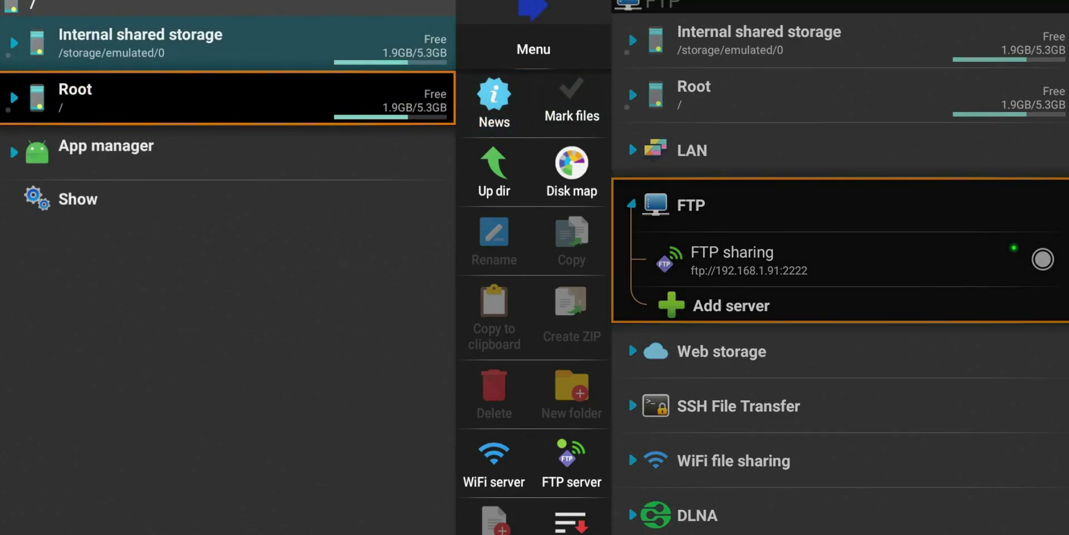
key(Up)
key(Return)
Look through the folders in Internal shared storage for ones that may hold leftover downloads.
key(Down)
key(Down)
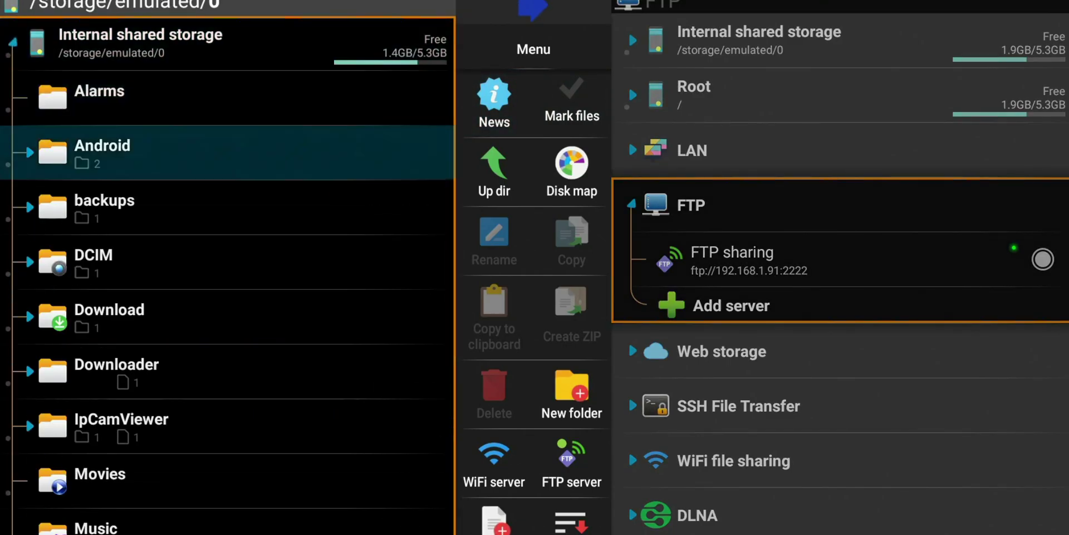
key(Down)
key(Down)
key(Down)
key(Down)
key(Down)
key(Down)
key(Down)
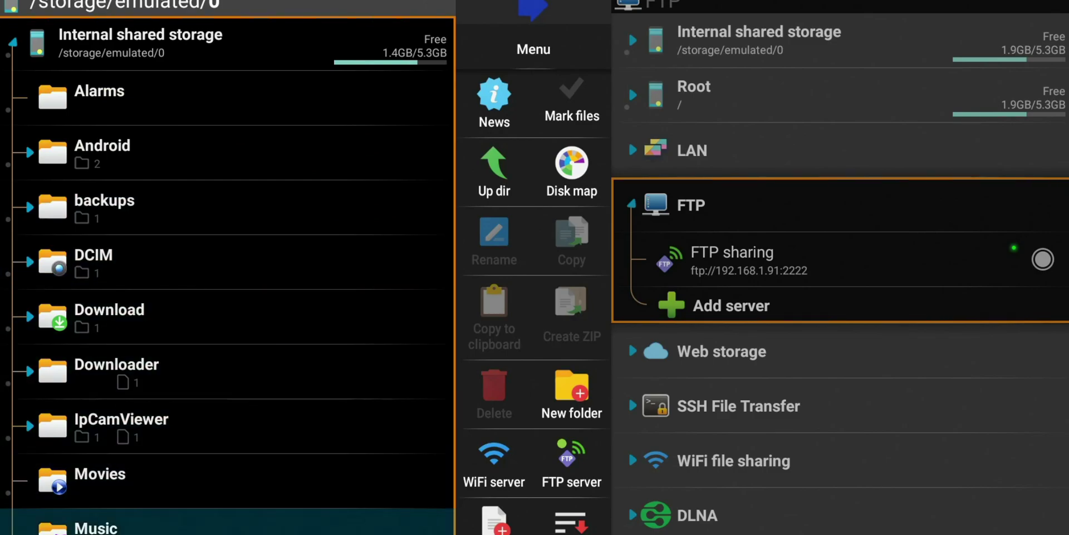
key(Up)
key(Up)
key(Up)
key(Up)
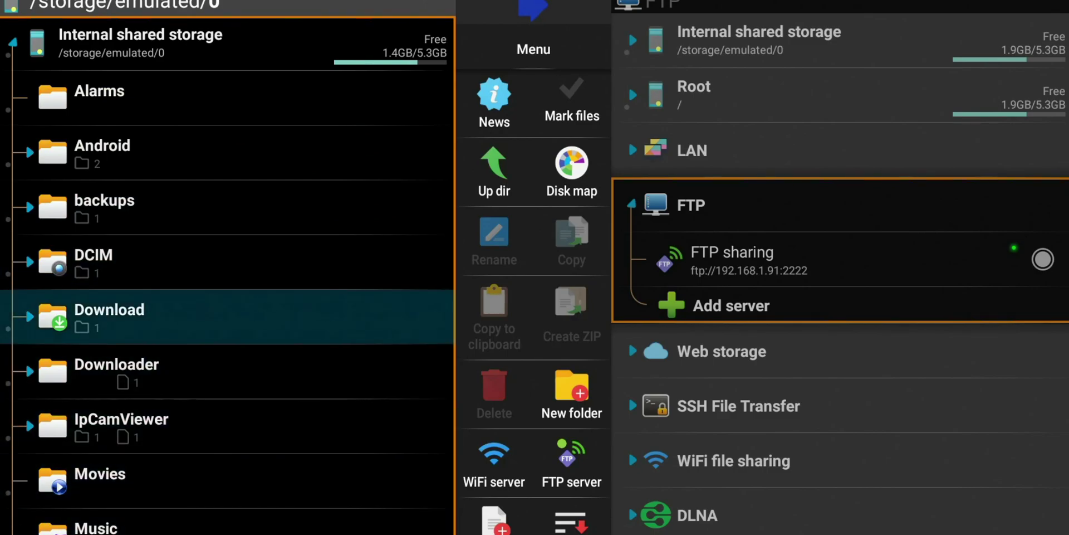
key(Up)
key(Up)
key(Up)
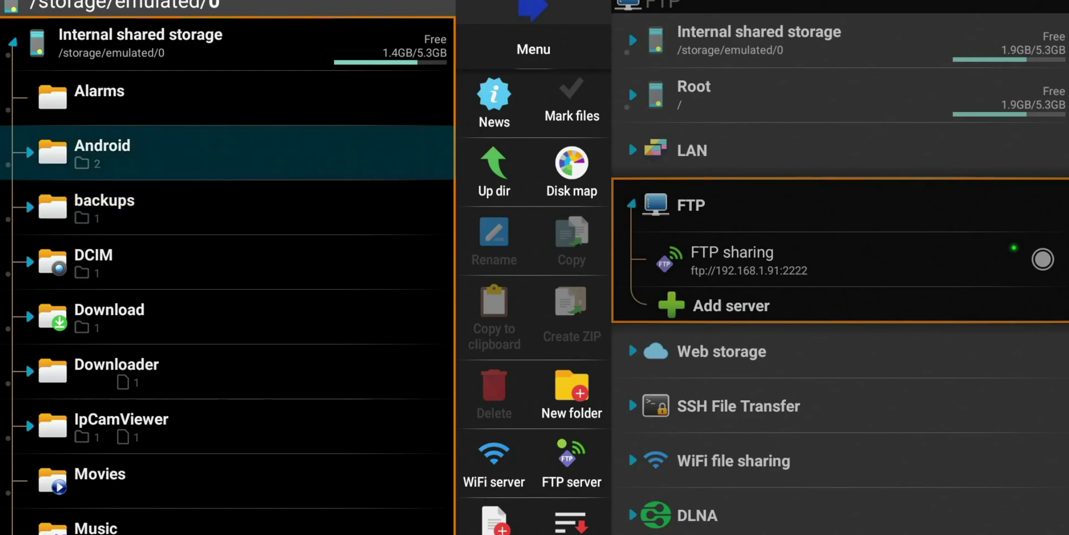
key(Down)
key(Down)
key(Down)
key(Down)
key(Down)
key(Down)
key(Down)
key(Down)
key(Down)
key(Down)
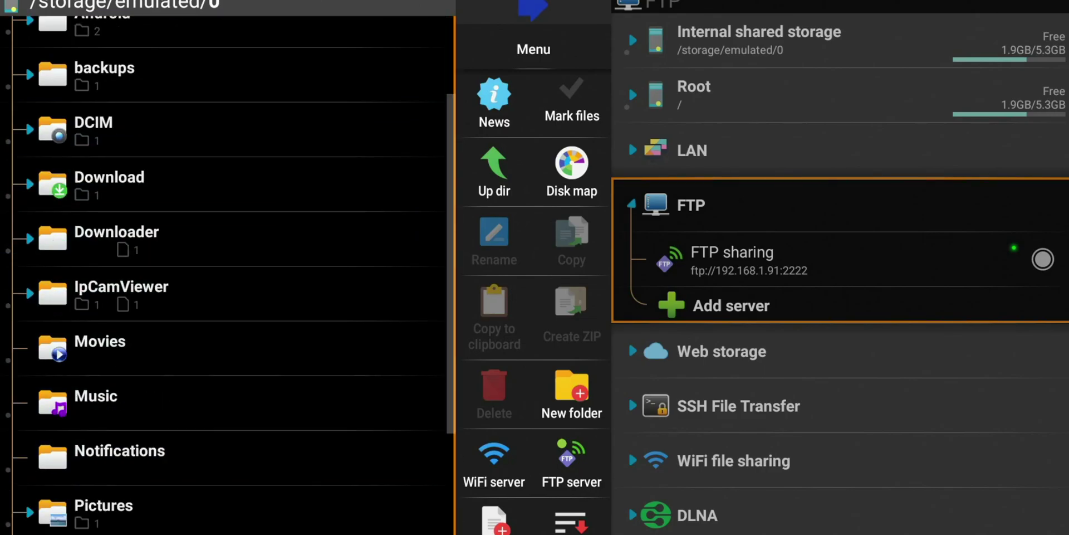
key(Down)
key(Down)
key(Down)
key(Down)
key(Down)
key(Up)
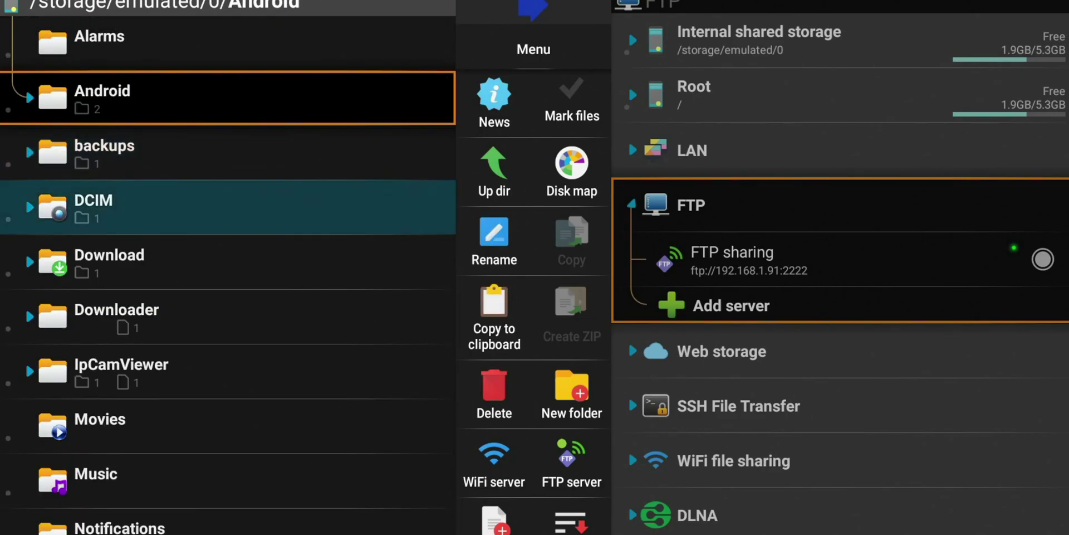
Expand the Download folder and its Filelinked subfolder.
key(Down)
key(Return)
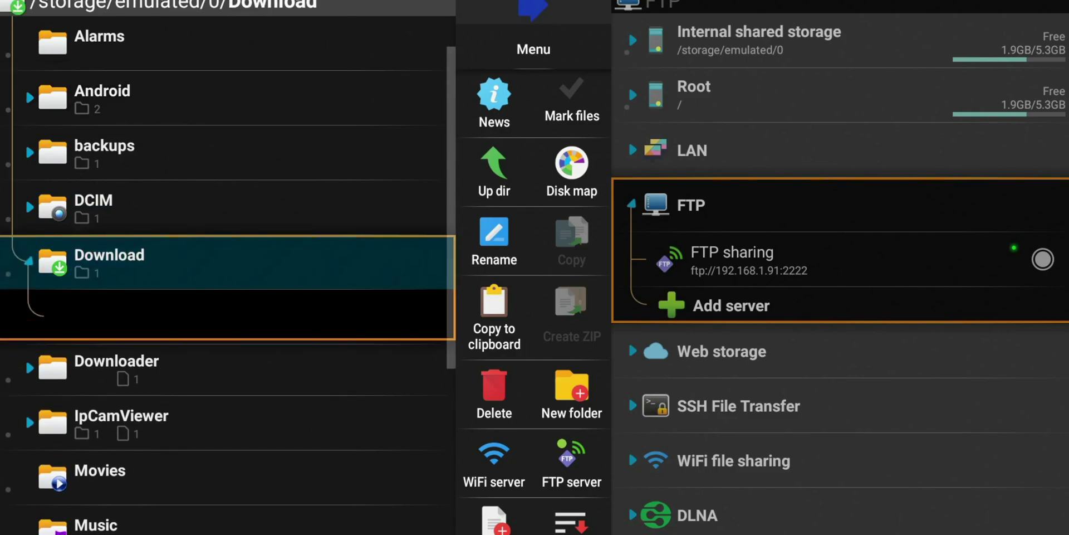
key(Down)
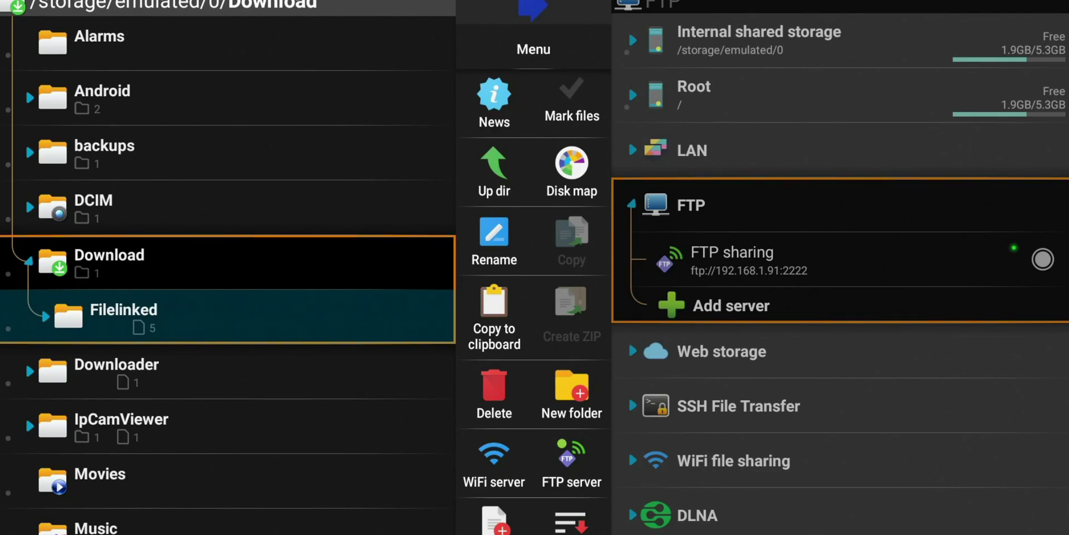
key(Return)
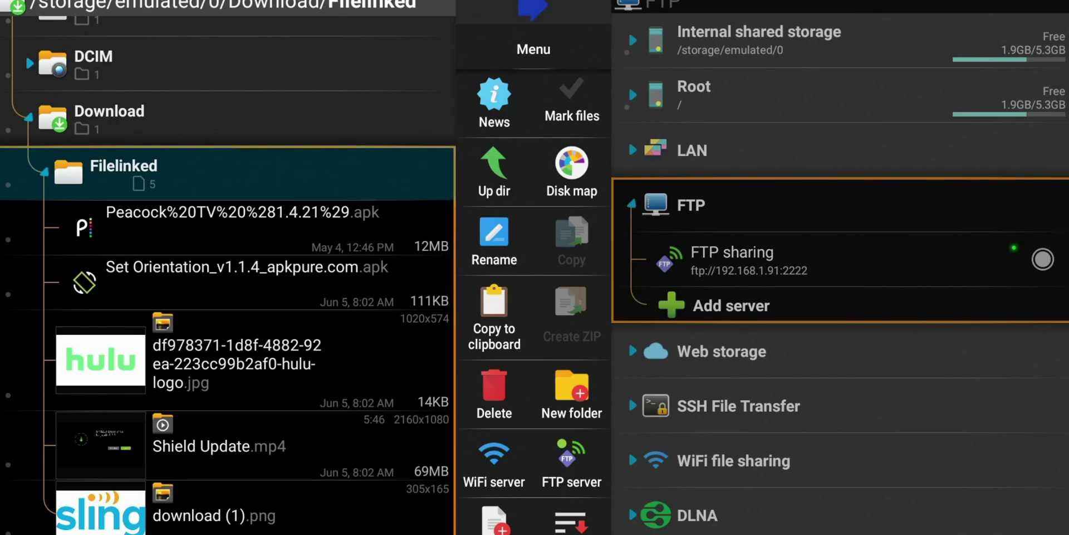
Examine the APK, image and video files in the Filelinked folder and their sizes.
key(Down)
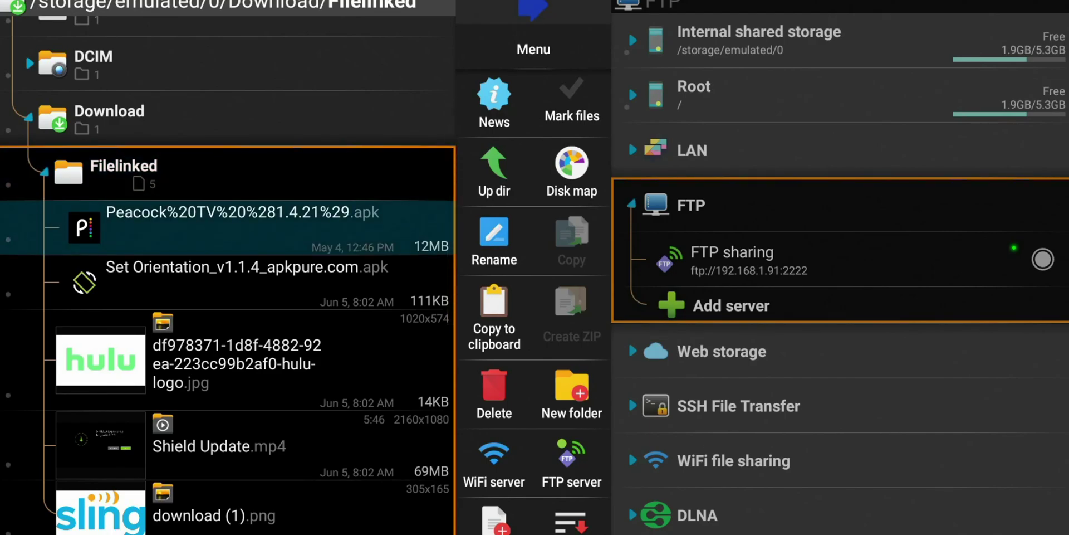
key(Down)
key(Down)
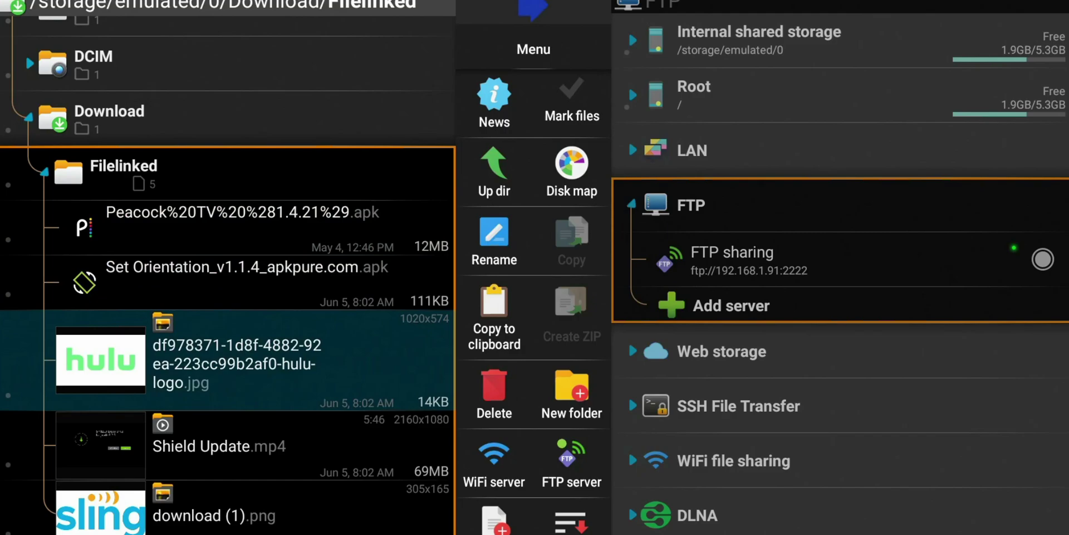
key(Down)
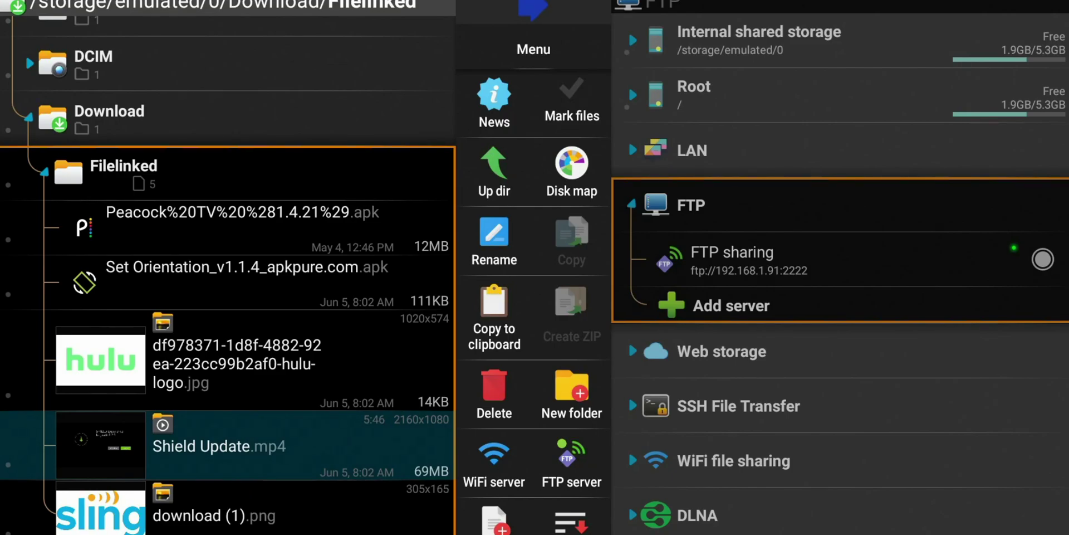
key(Down)
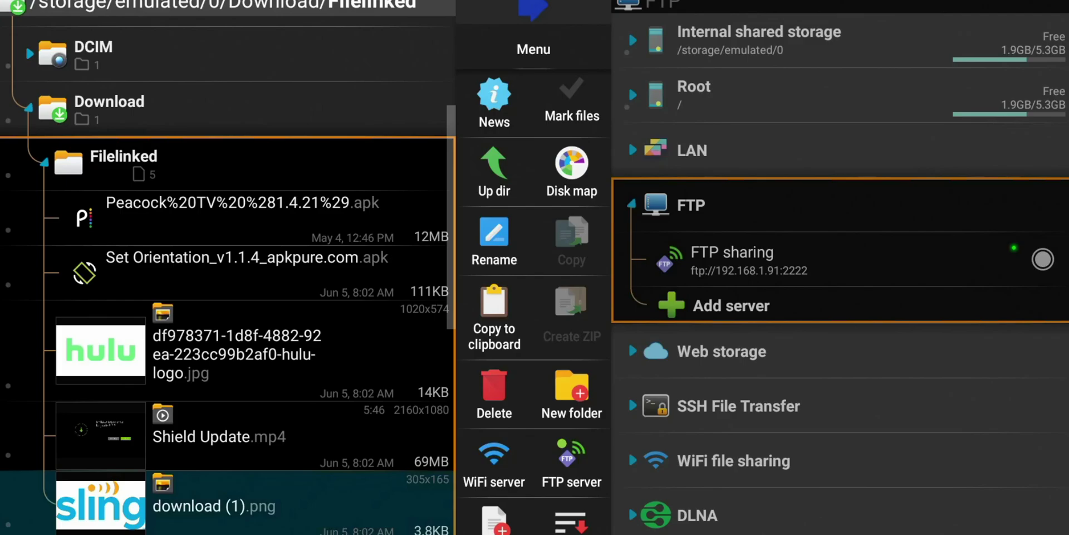
key(Up)
key(Up)
key(Up)
key(Up)
key(Up)
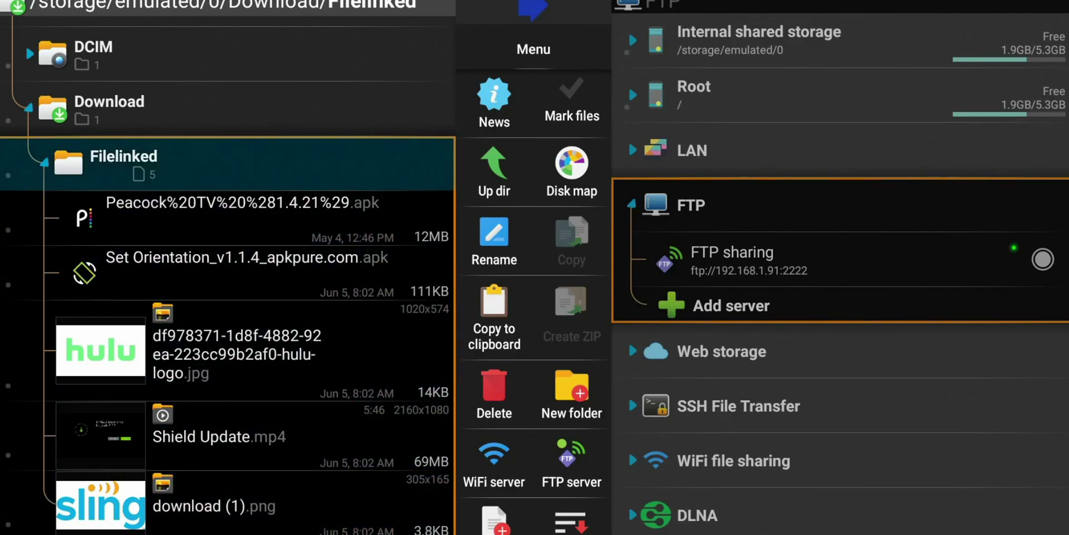
Collapse the Filelinked folder and delete it with all its files from Download.
key(Return)
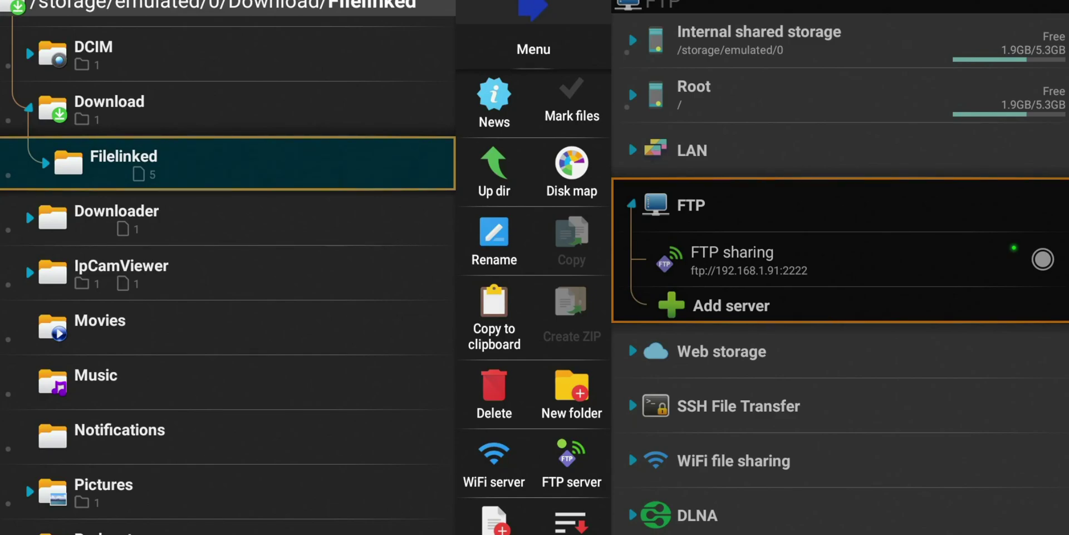
key(Return)
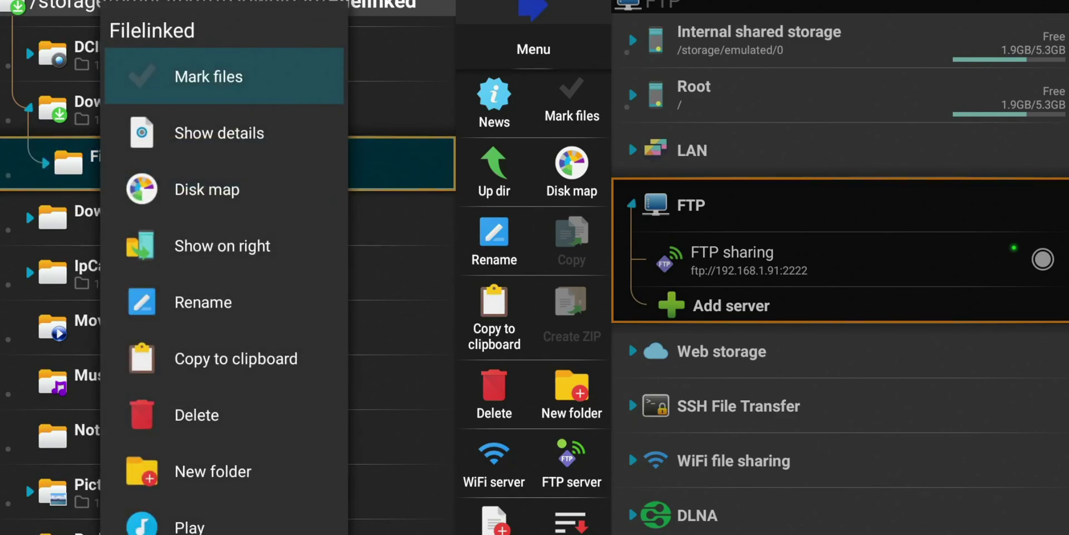
key(Down)
key(Down)
key(Down)
key(Down)
key(Down)
key(Down)
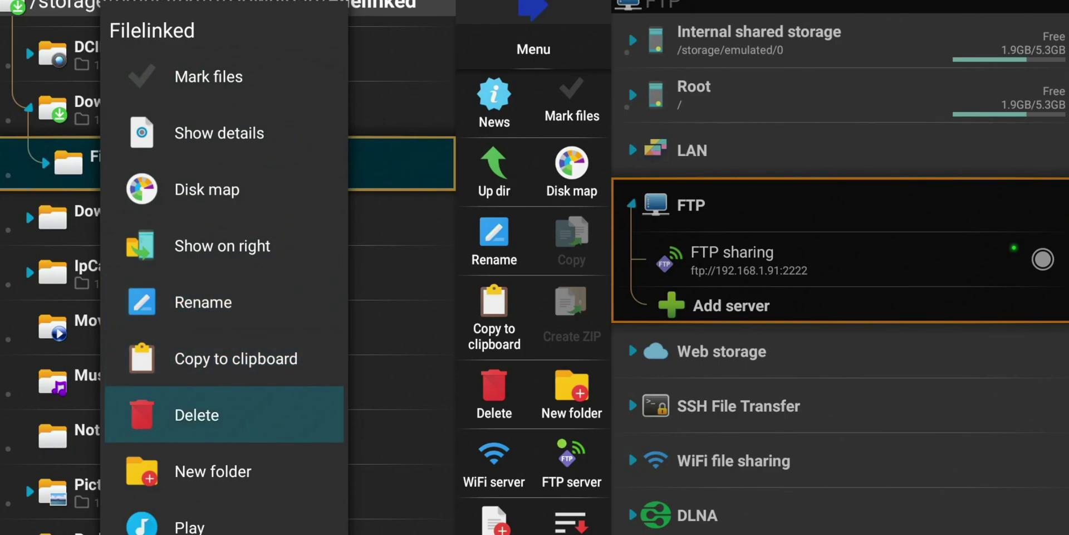
key(Return)
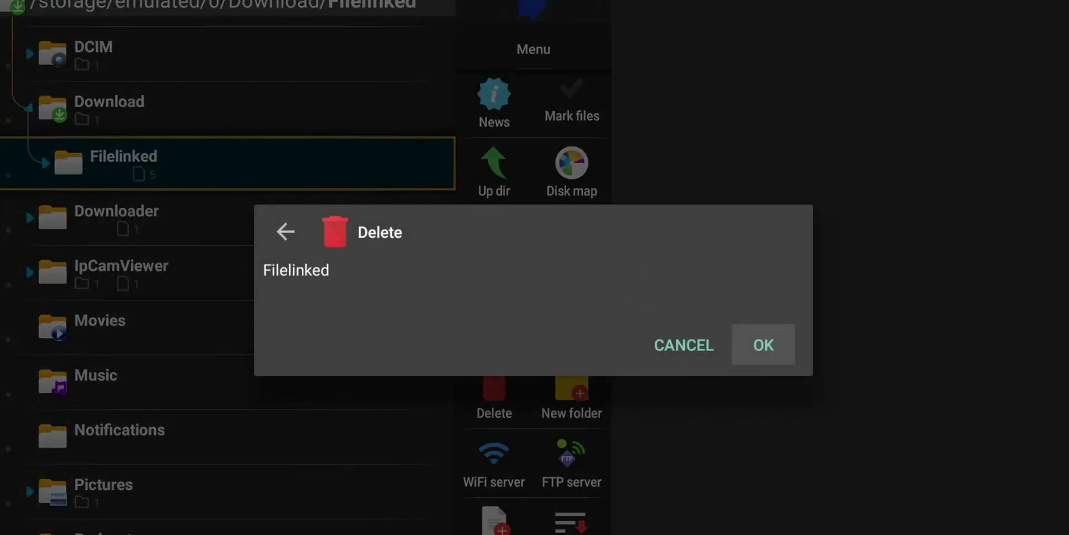
key(Return)
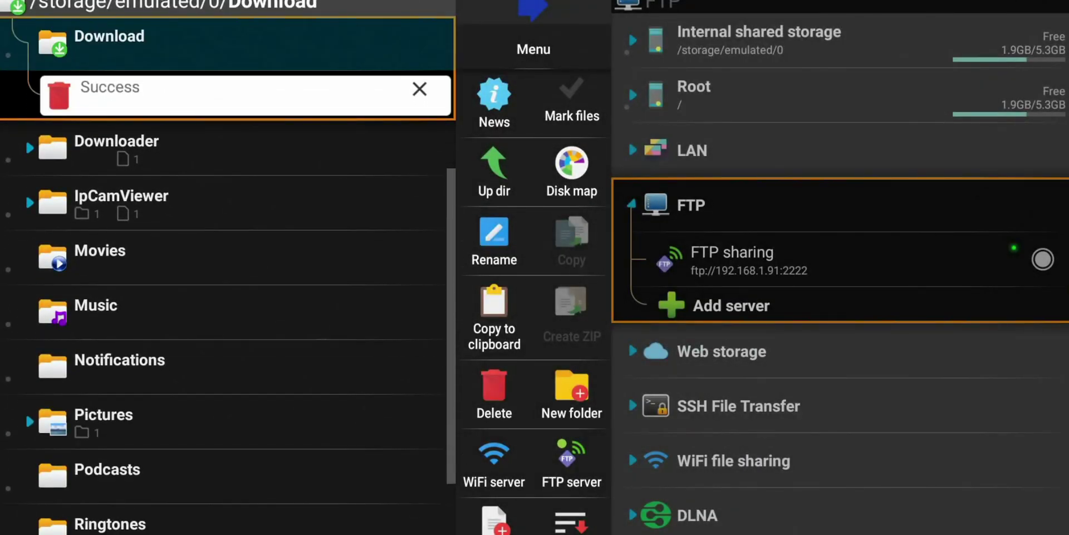
Expand the Downloader folder and delete the com.aot.filelinked.apk file in it.
key(Down)
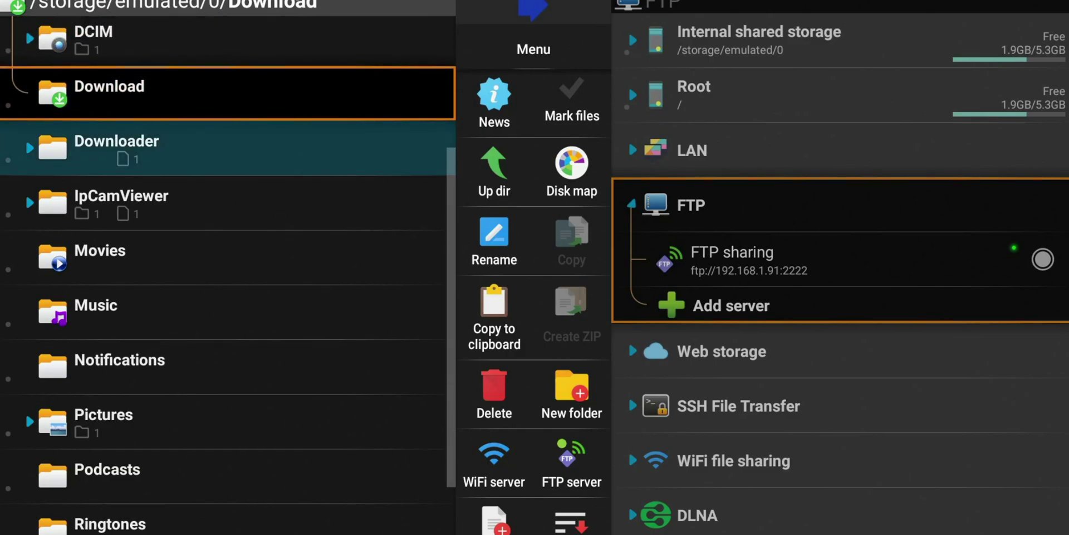
key(Return)
key(Down)
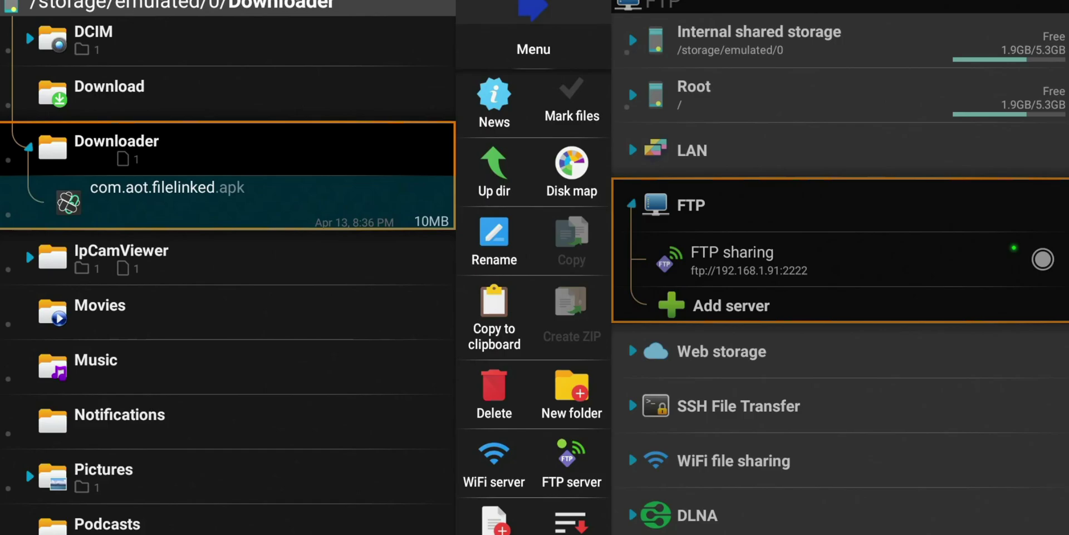
key(Return)
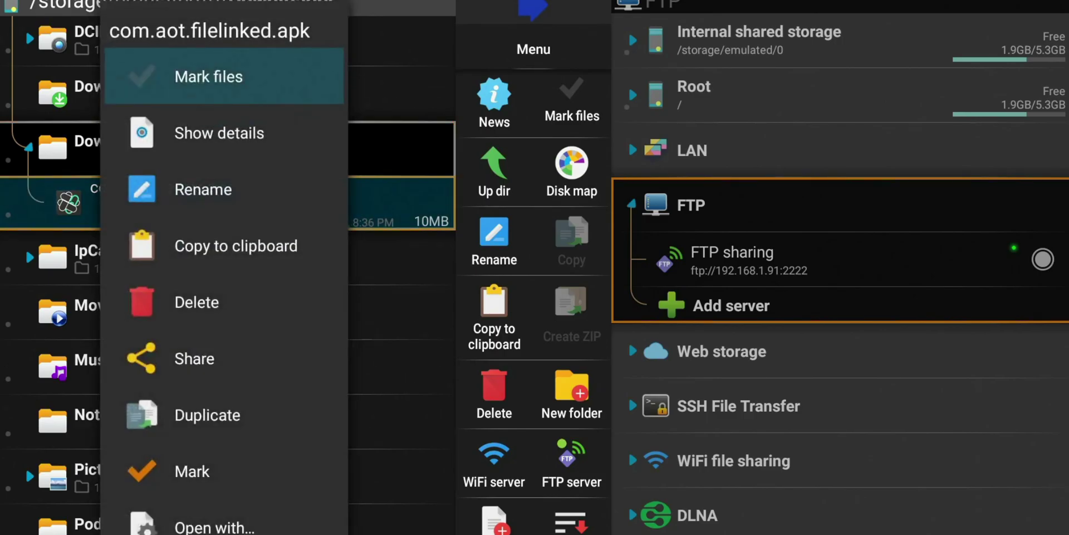
key(Down)
key(Down)
key(Down)
key(Down)
key(Return)
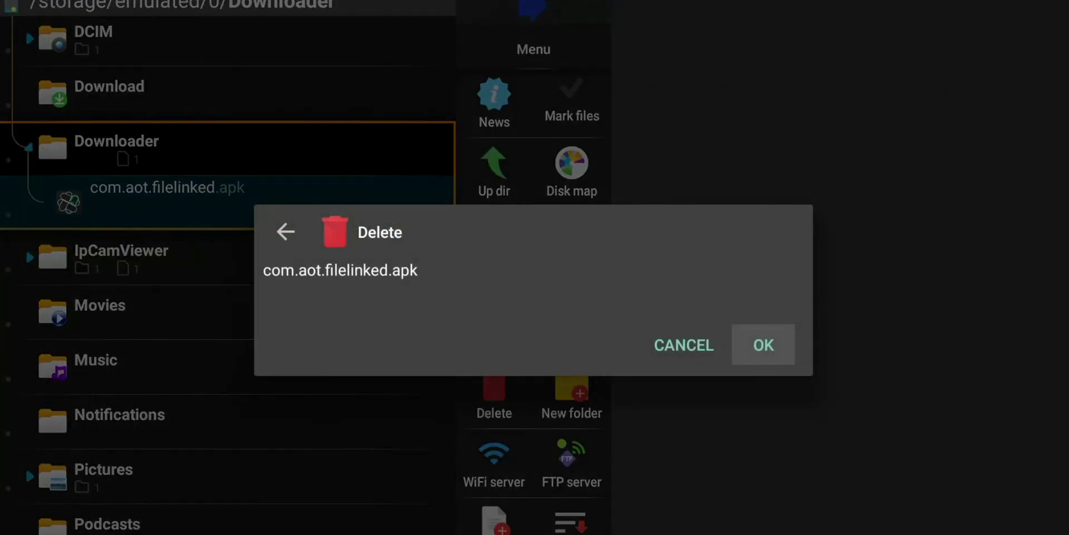
key(Return)
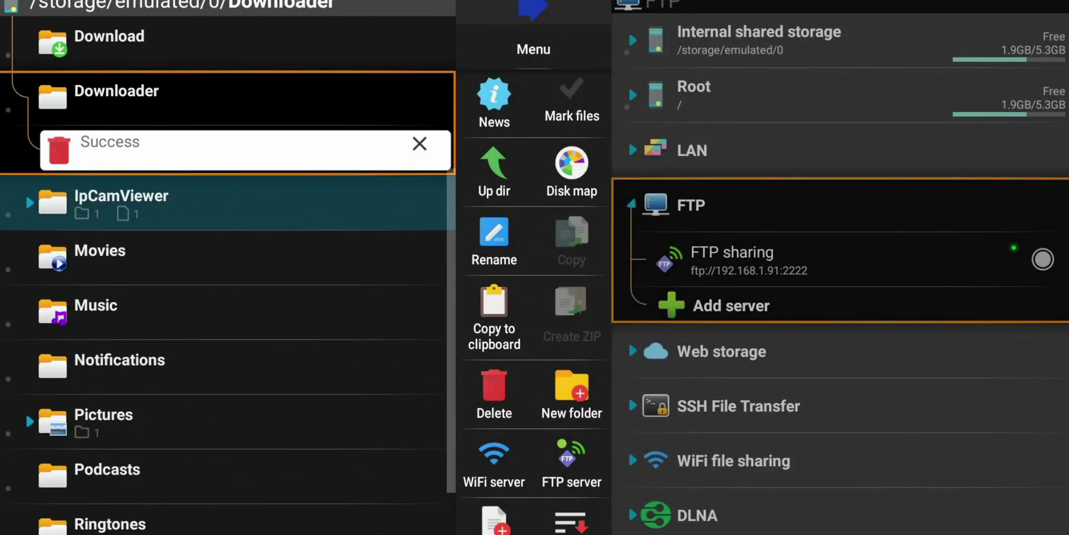
Look over the remaining folders in Internal shared storage and the storage's free space.
key(Down)
key(Down)
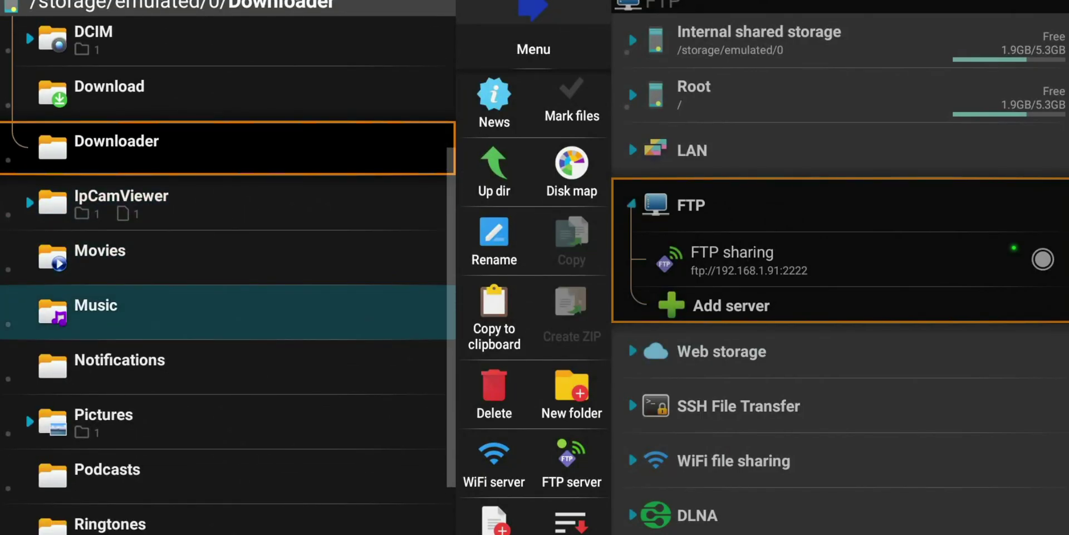
key(Down)
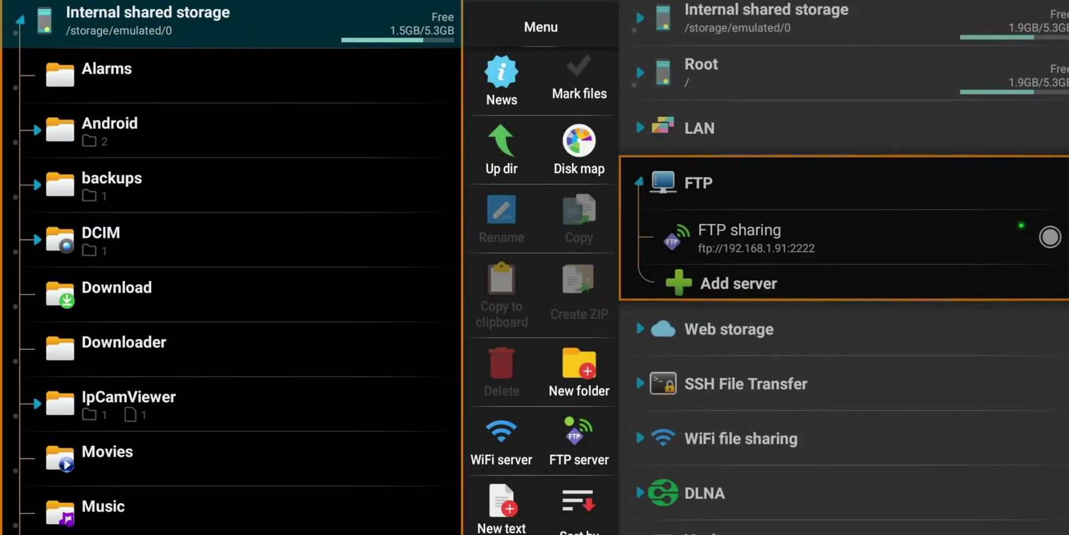
Leave the file manager for the Fire TV home screen and go to Settings.
key(Home)
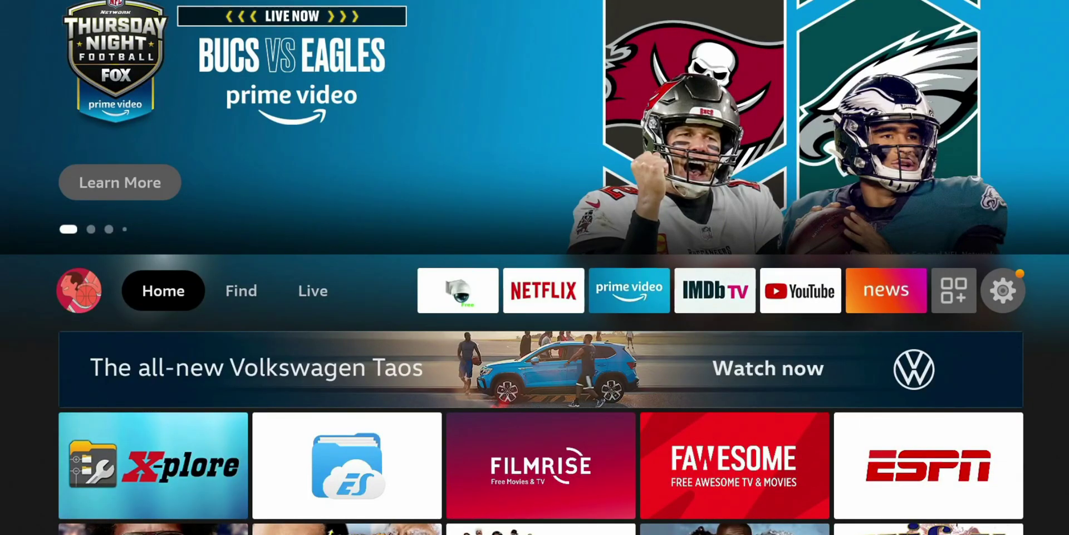
key(Right)
key(Right)
key(Right)
key(Right)
key(Right)
key(Right)
key(Right)
key(Right)
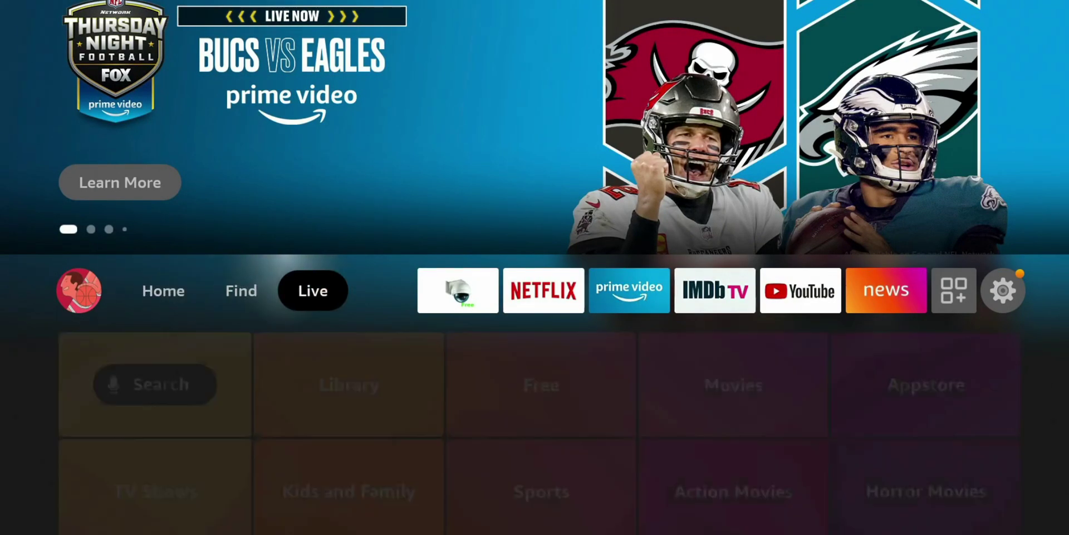
key(Right)
key(Right)
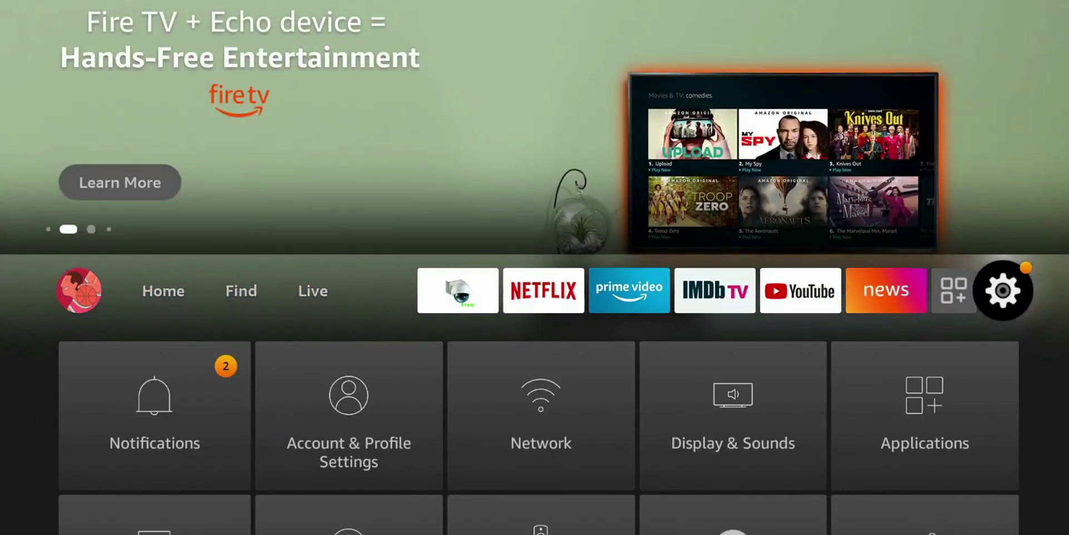
Check the available internal space in My Fire TV's About information, and return to the home screen.
key(Down)
key(Return)
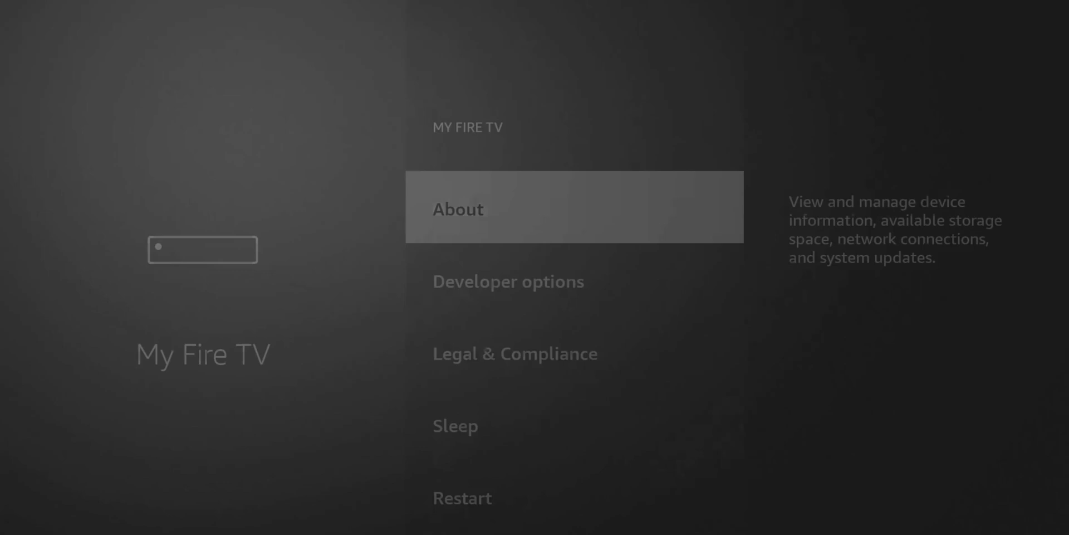
key(Return)
key(Down)
key(Down)
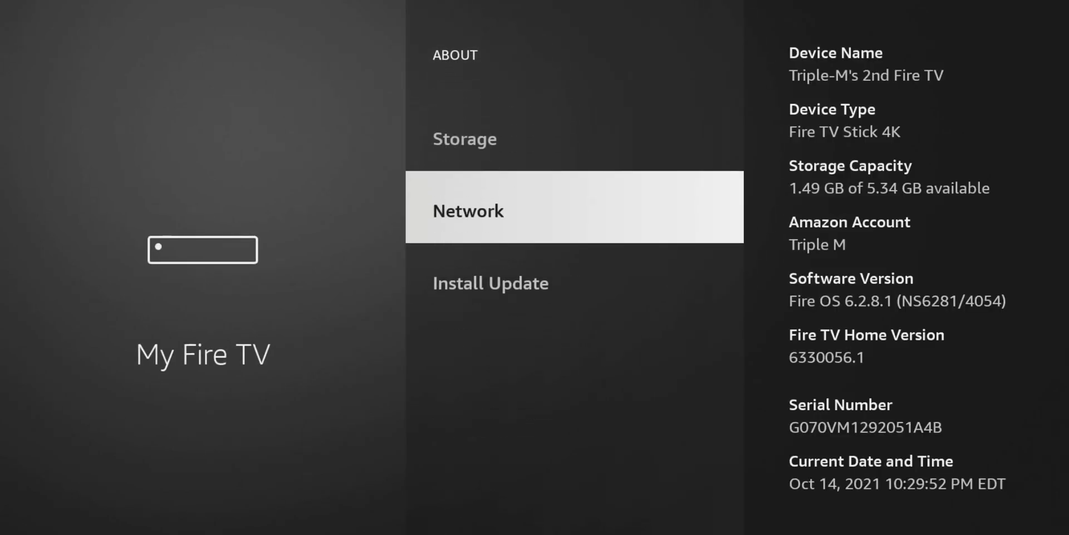
key(Up)
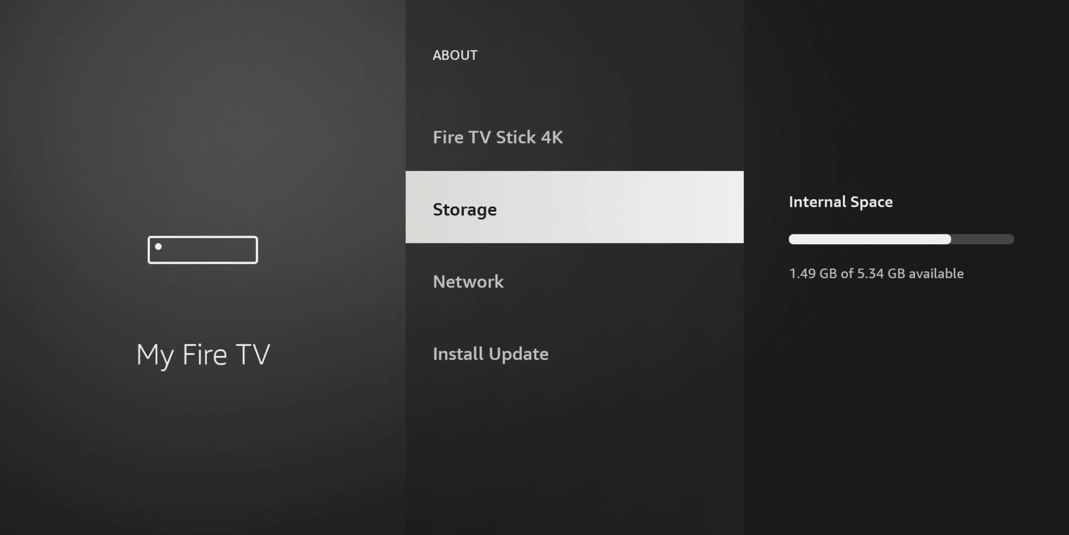
key(Home)
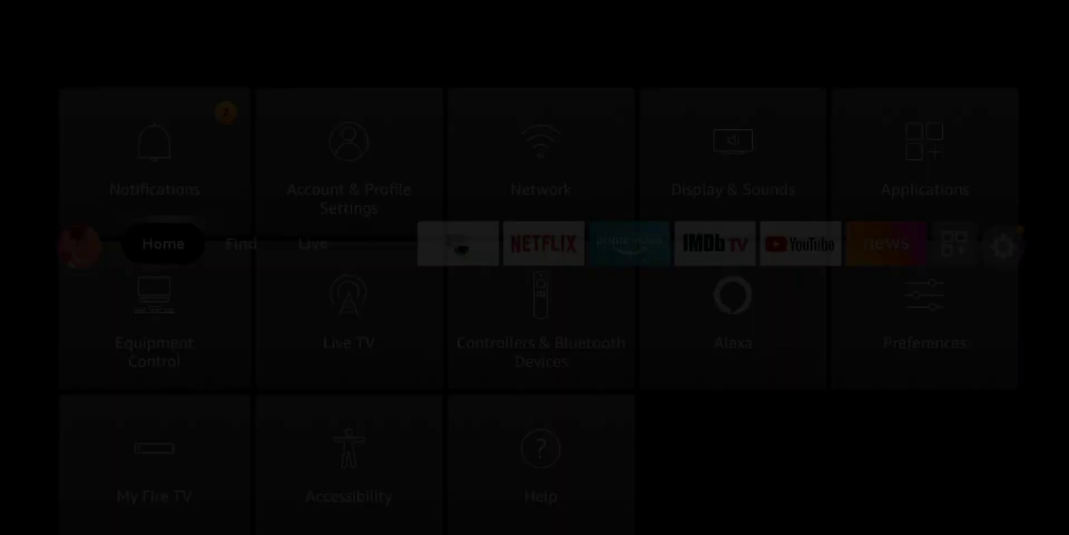